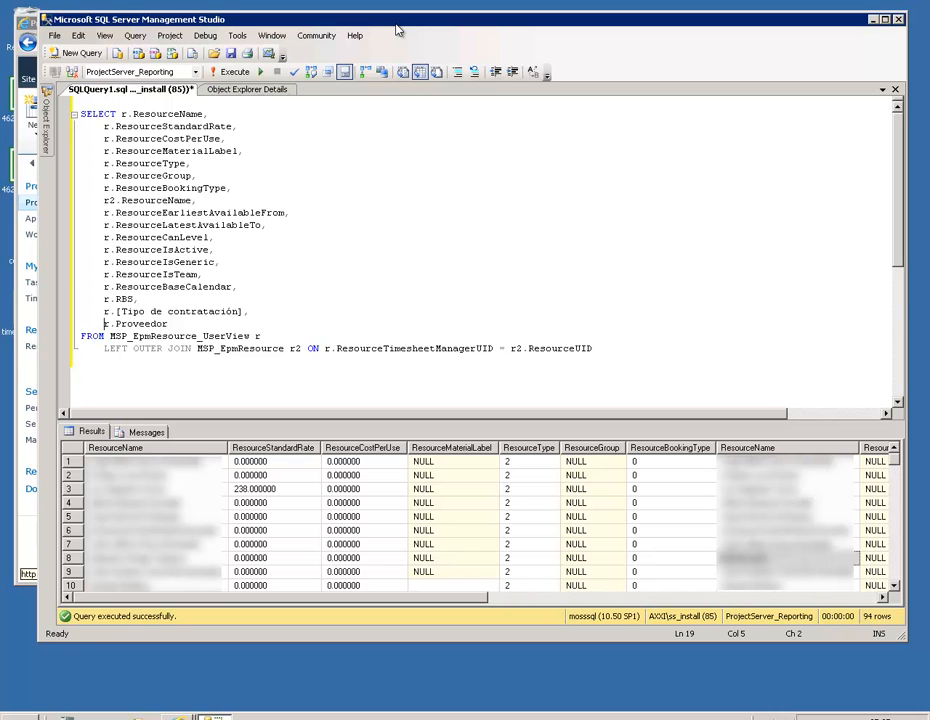
- Run the resource query against the ProjectServer_Reporting database
{"action": "left_click", "coordinate": [234, 72]}
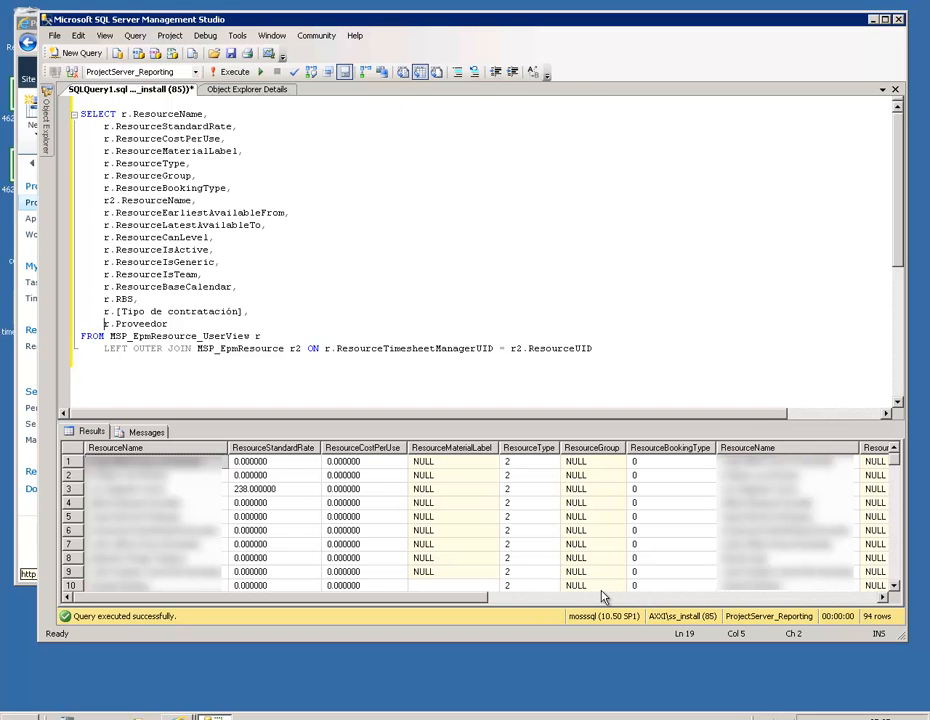
- Switch to Project Web App in Internet Explorer and create a blank Report Builder report from the Reportes Afore library
{"action": "left_click", "coordinate": [16, 397]}
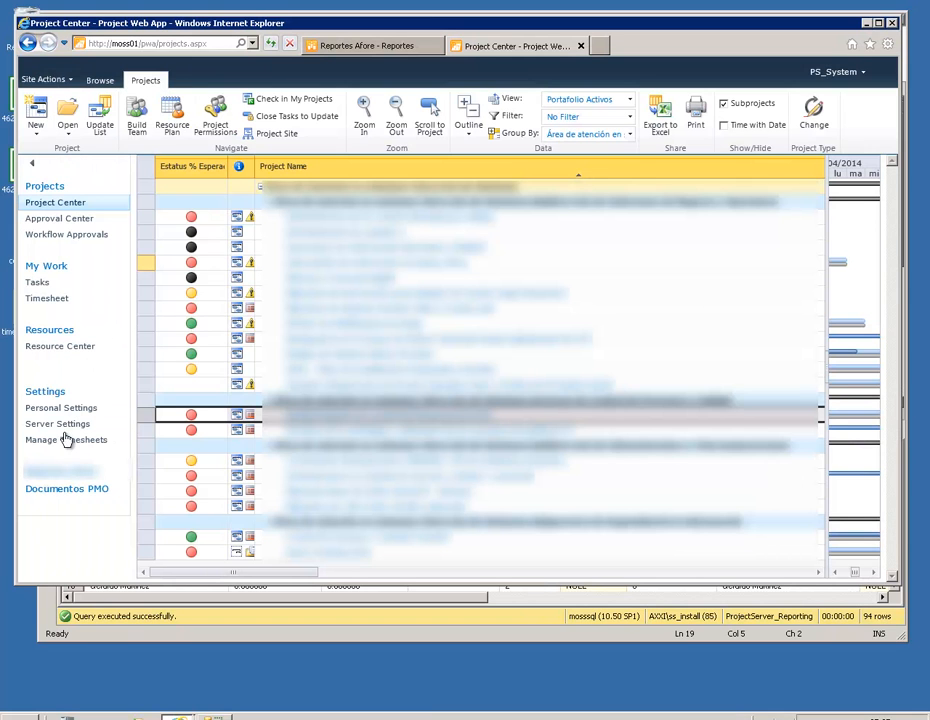
{"action": "left_click", "coordinate": [61, 479]}
{"action": "left_click", "coordinate": [175, 80]}
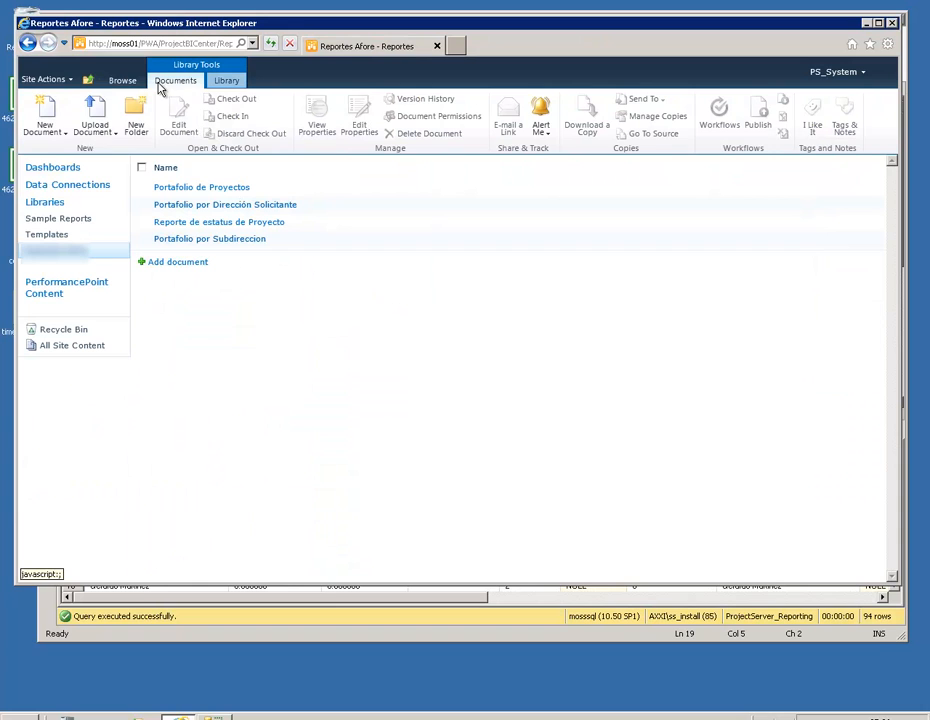
{"action": "left_click", "coordinate": [62, 134]}
{"action": "left_click", "coordinate": [78, 155]}
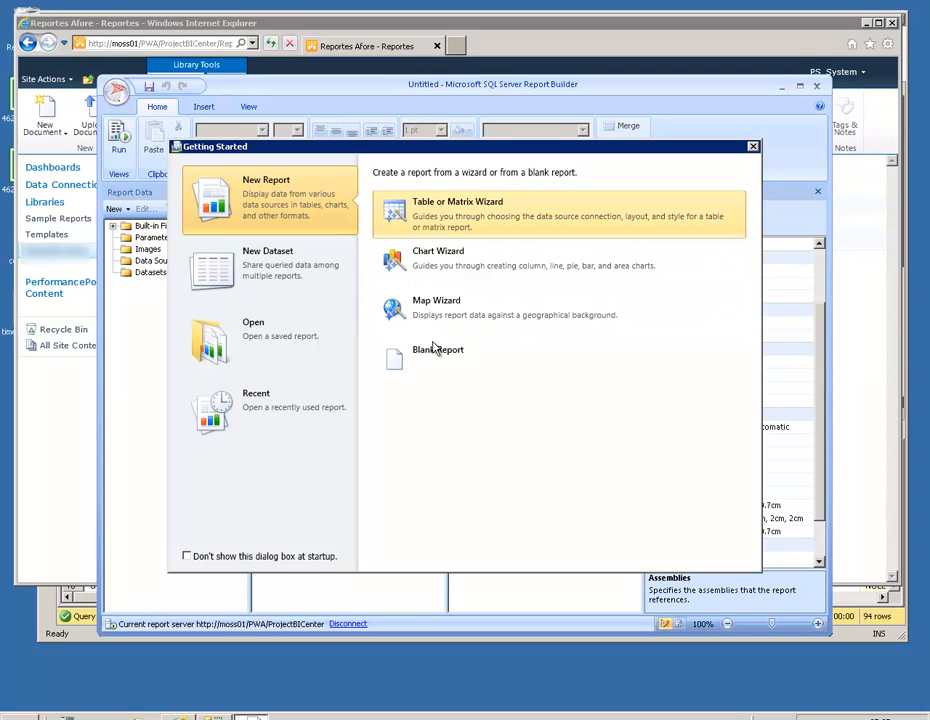
{"action": "left_click", "coordinate": [392, 352]}
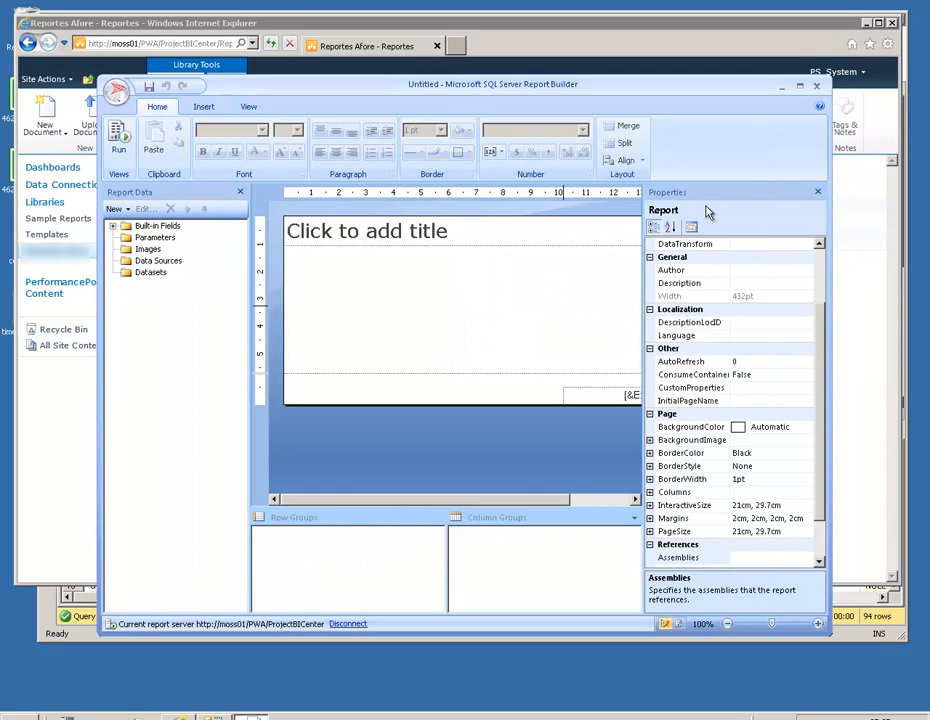
- Hide the Properties and Grouping panes in the report designer
{"action": "left_click", "coordinate": [817, 191]}
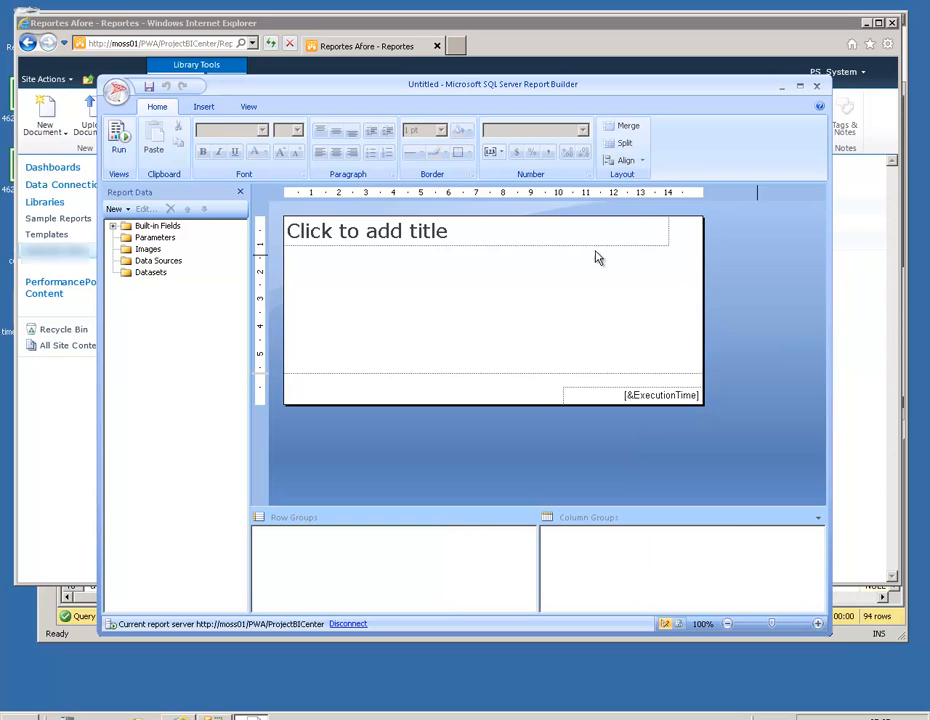
{"action": "left_click", "coordinate": [248, 106]}
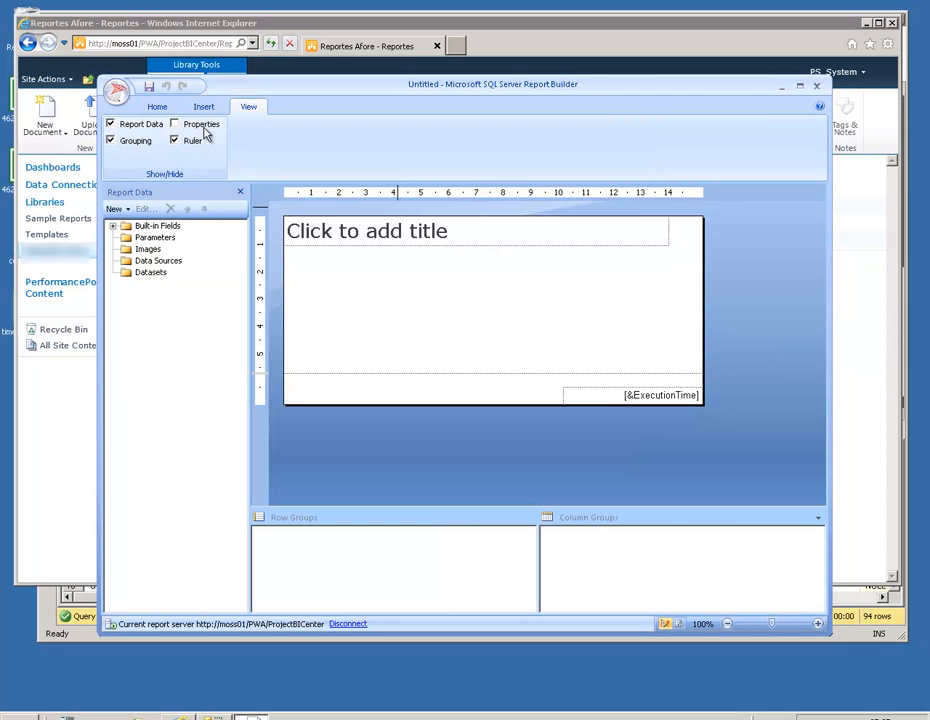
{"action": "left_click", "coordinate": [145, 141]}
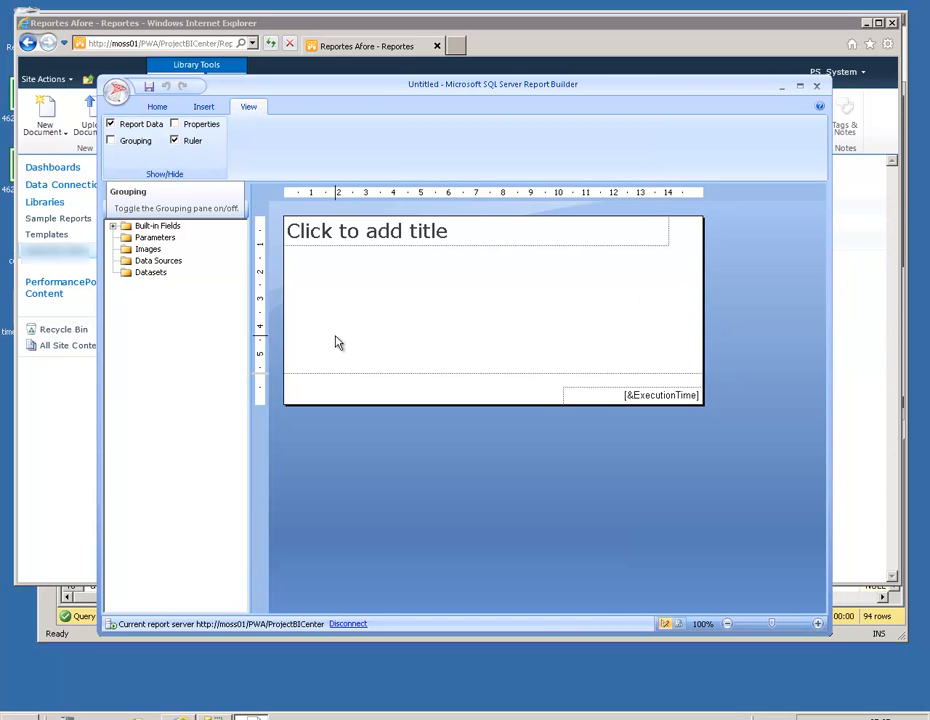
- Add a data source with an embedded Microsoft SQL Server connection to the ProjectServer_Reporting database on server MOSSSQL
{"action": "right_click", "coordinate": [146, 262]}
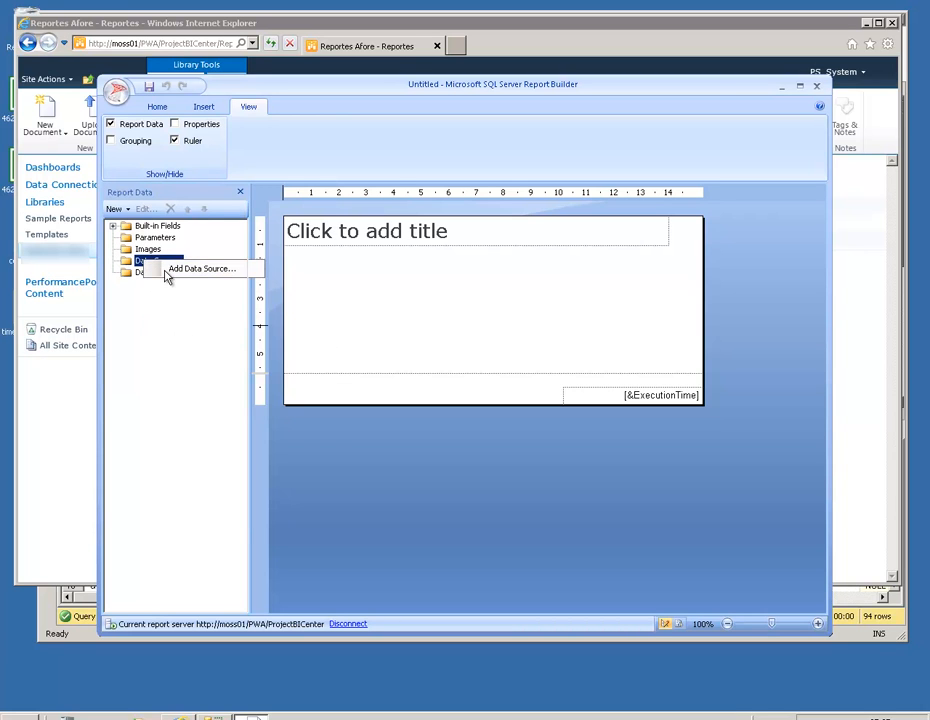
{"action": "left_click", "coordinate": [170, 269]}
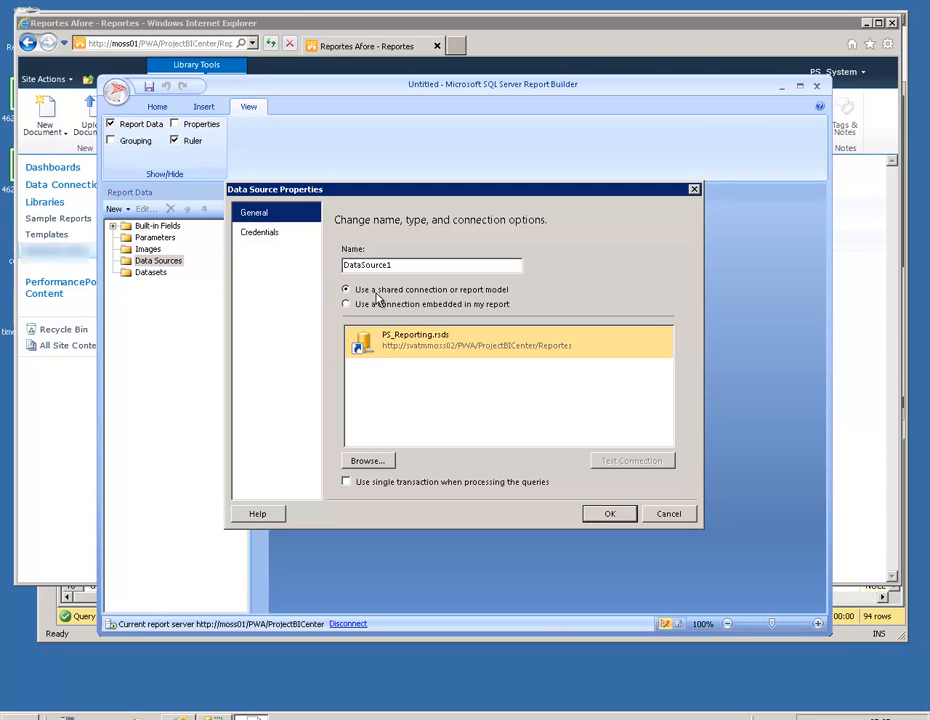
{"action": "left_click", "coordinate": [380, 306]}
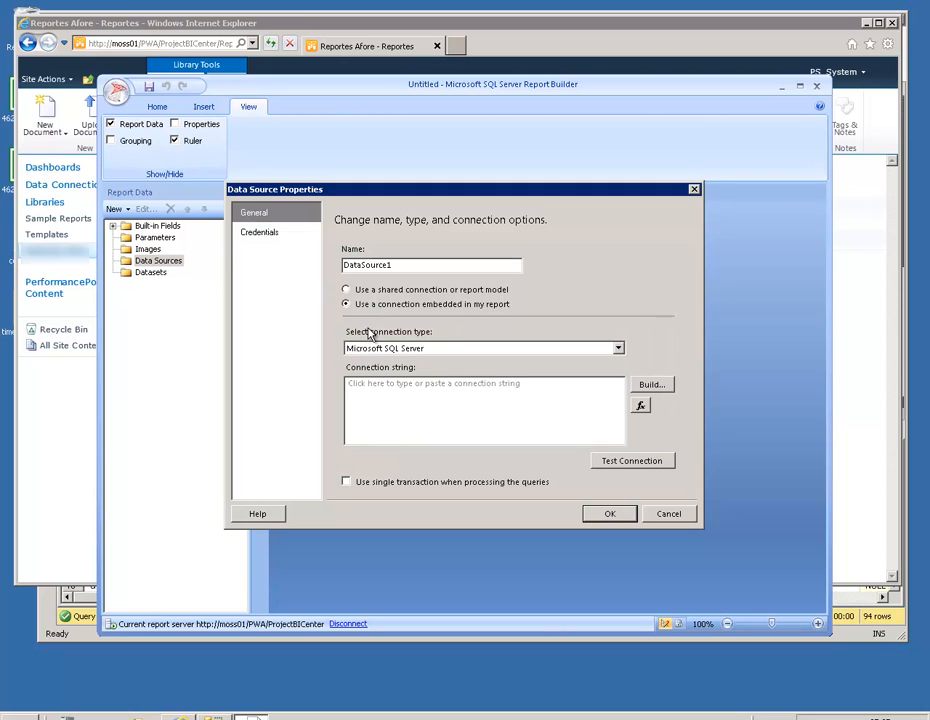
{"action": "left_click", "coordinate": [648, 386]}
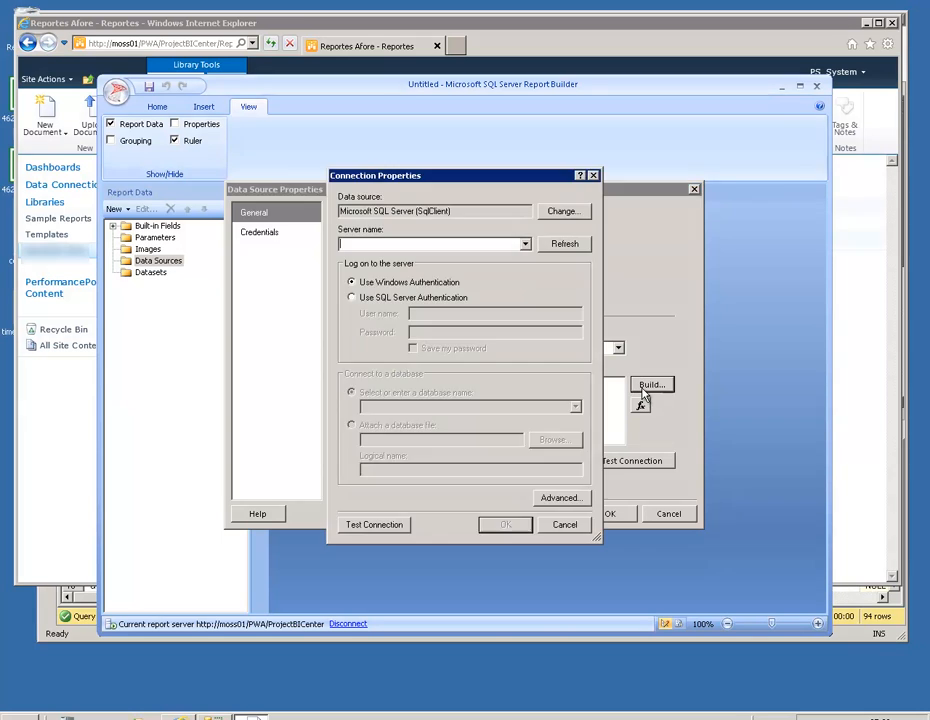
{"action": "left_click", "coordinate": [523, 244]}
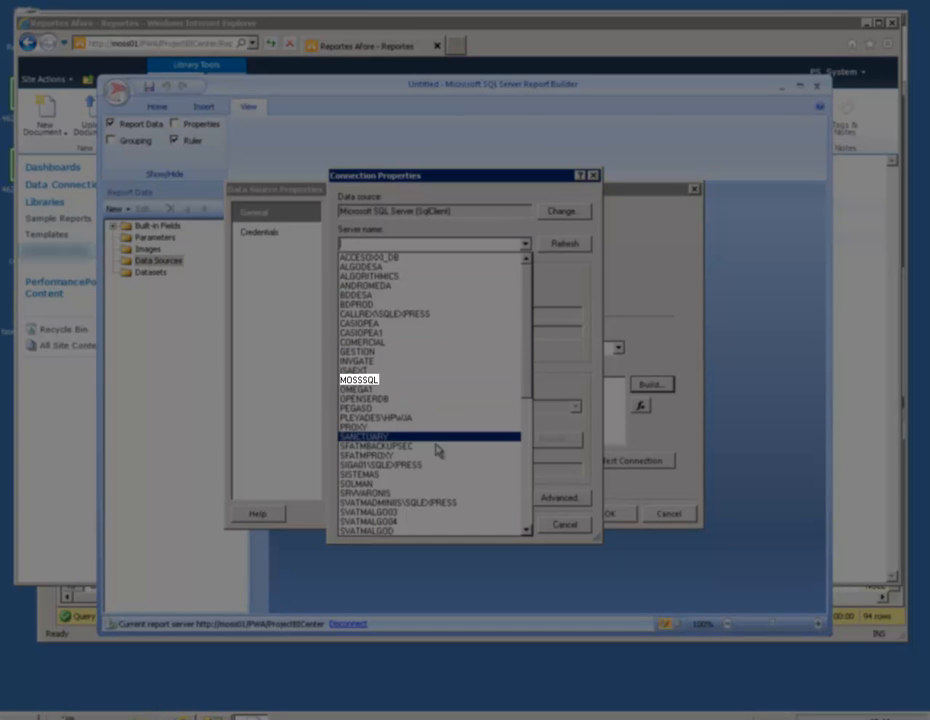
{"action": "left_click", "coordinate": [362, 380]}
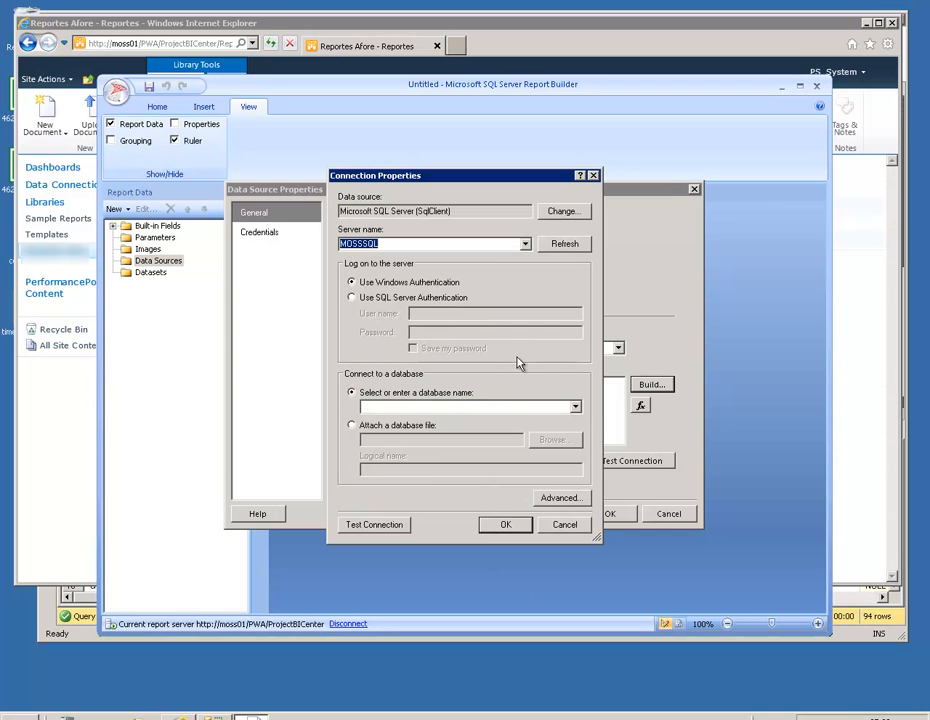
{"action": "left_click", "coordinate": [575, 406]}
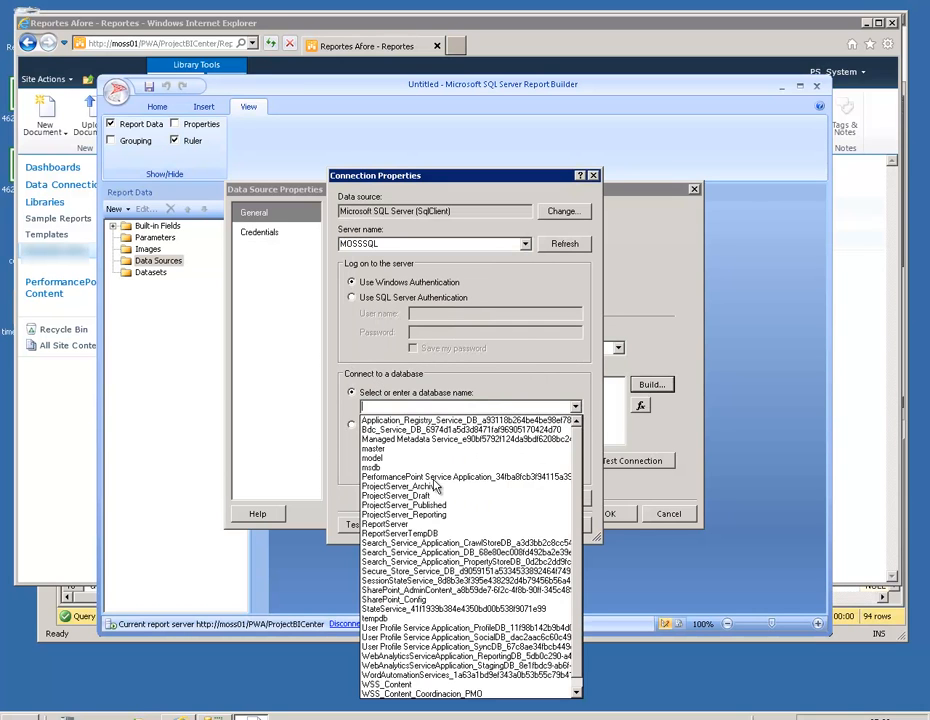
{"action": "left_click", "coordinate": [424, 515]}
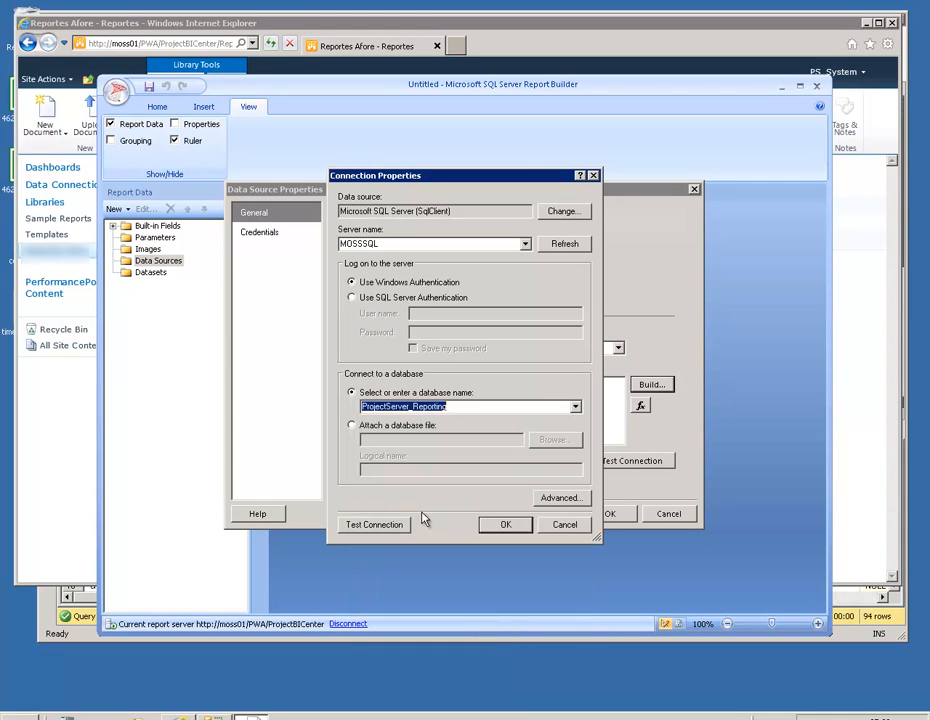
{"action": "left_click", "coordinate": [501, 526]}
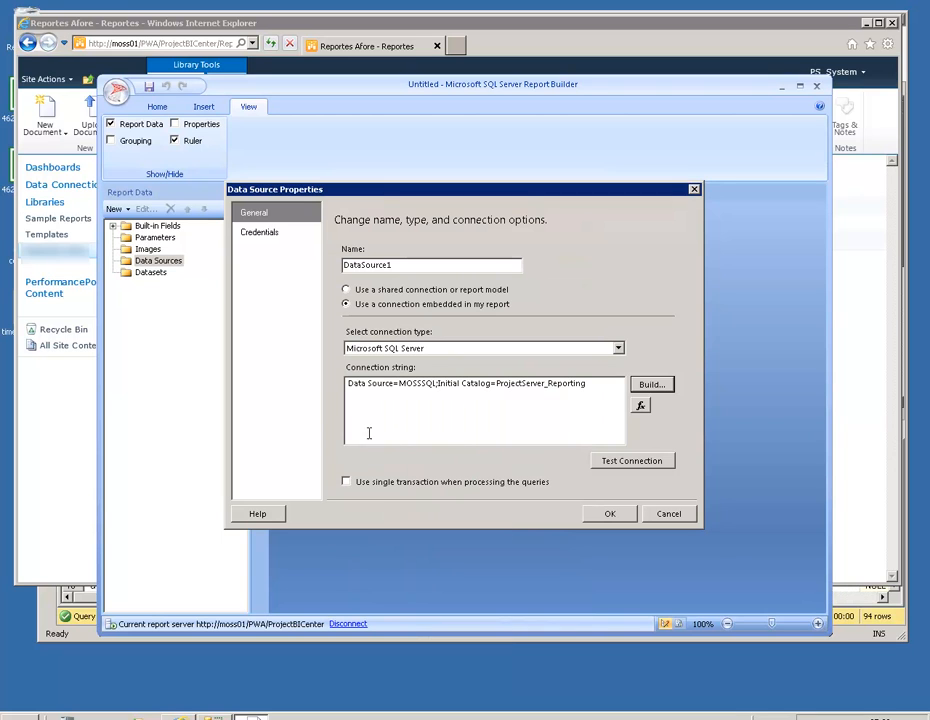
- Review the data source's credential options, name the data source DatosProjectServer and save it
{"action": "left_click", "coordinate": [291, 243]}
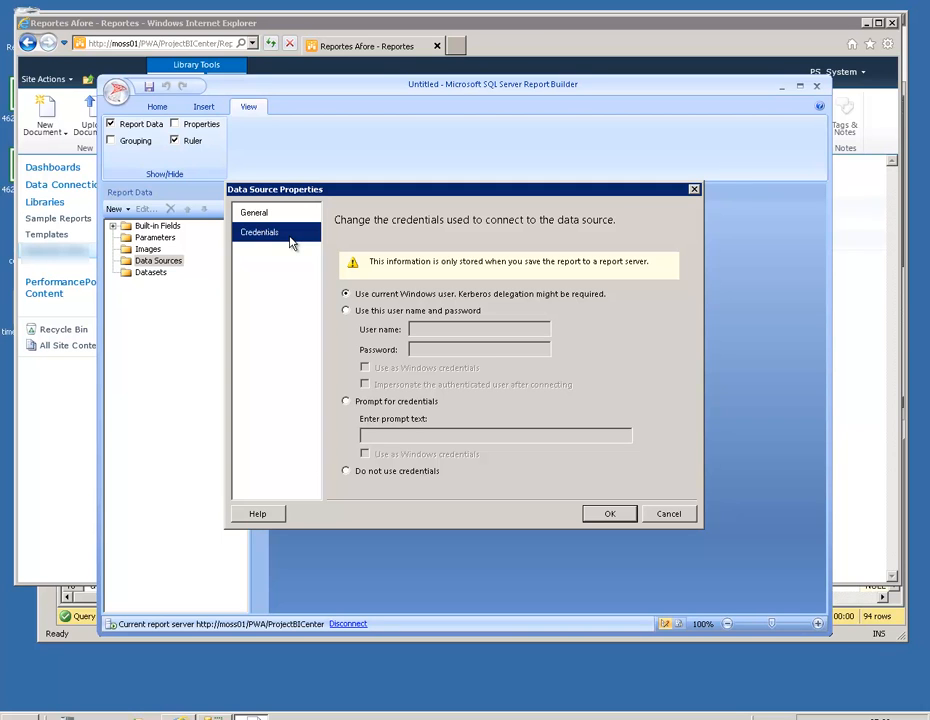
{"action": "left_click", "coordinate": [284, 214]}
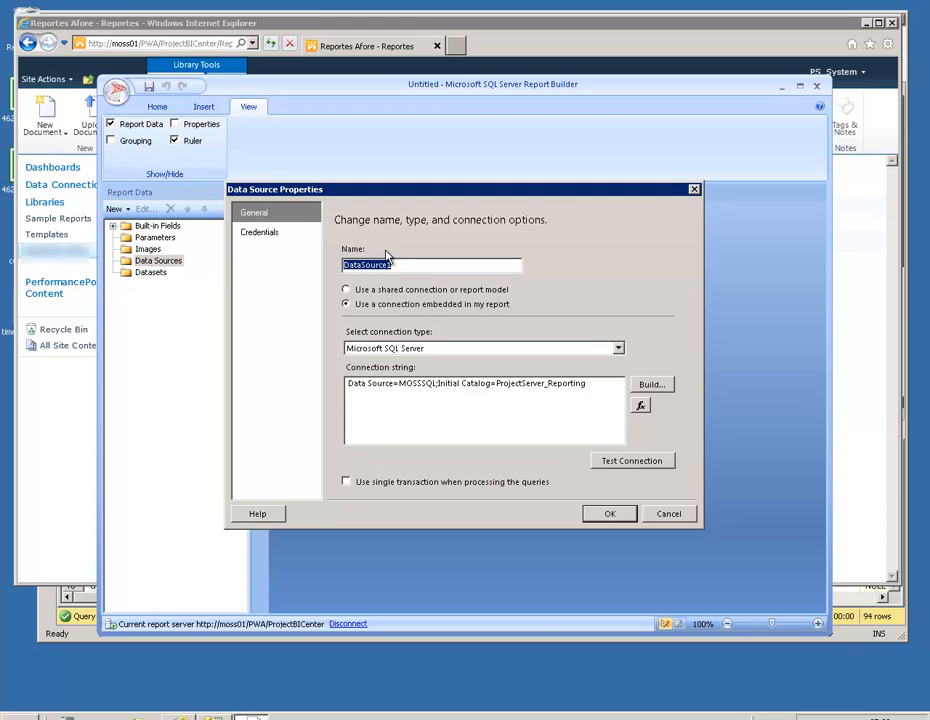
{"action": "type", "text": "DatosProjectServer"}
{"action": "left_click", "coordinate": [598, 518]}
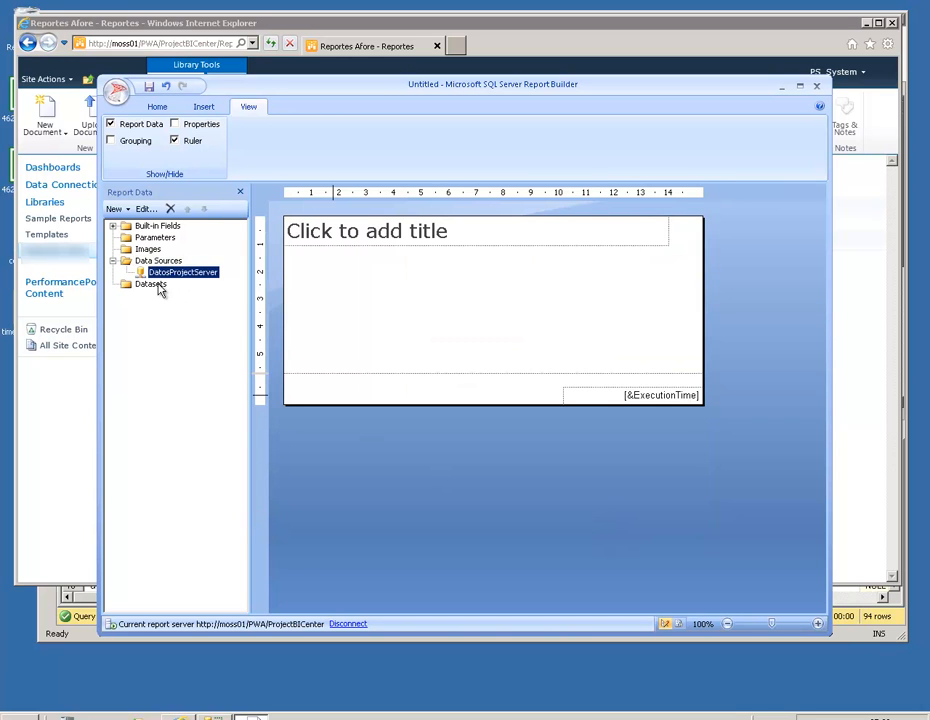
- Add a dataset named Recursos, embedded in the report and based on the DatosProjectServer data source
{"action": "right_click", "coordinate": [155, 285]}
{"action": "left_click", "coordinate": [176, 296]}
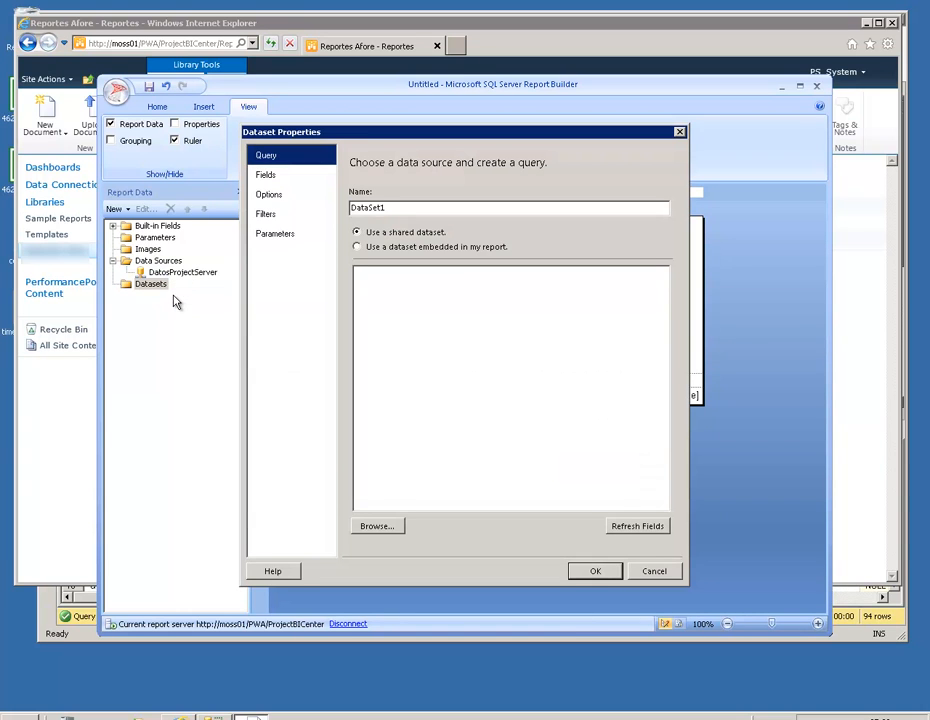
{"action": "double_click", "coordinate": [358, 210]}
{"action": "type", "text": "Recursos"}
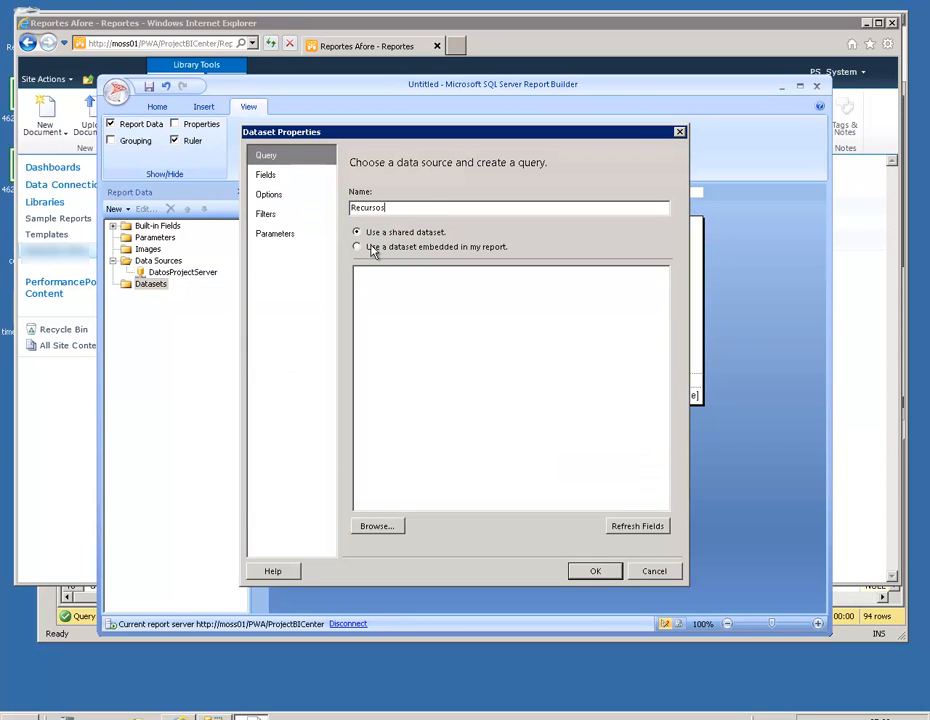
{"action": "left_click", "coordinate": [358, 247]}
{"action": "left_click", "coordinate": [540, 289]}
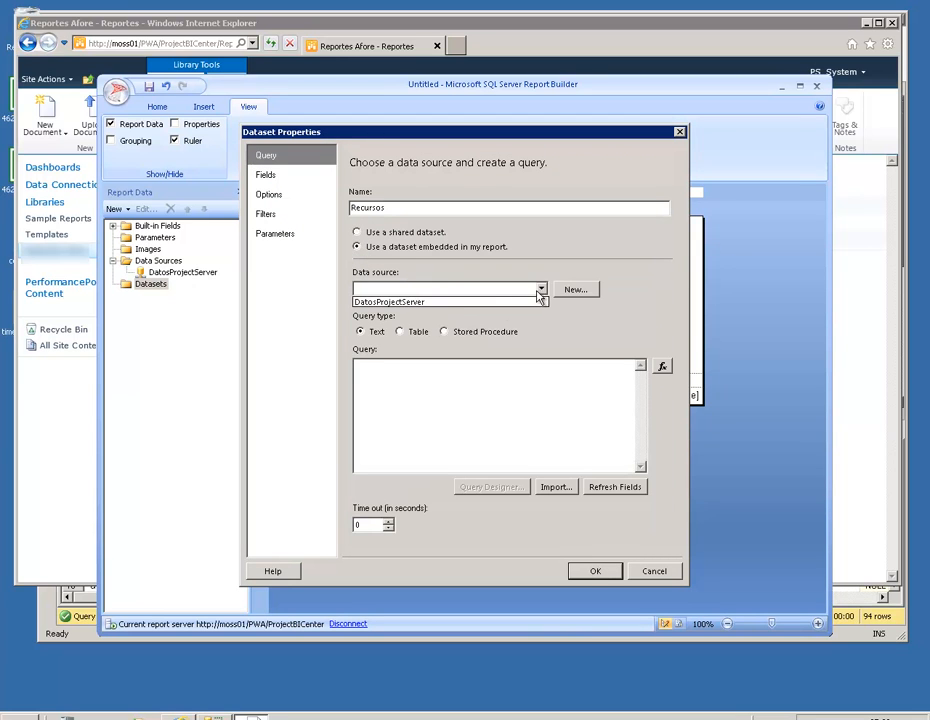
{"action": "left_click", "coordinate": [461, 302]}
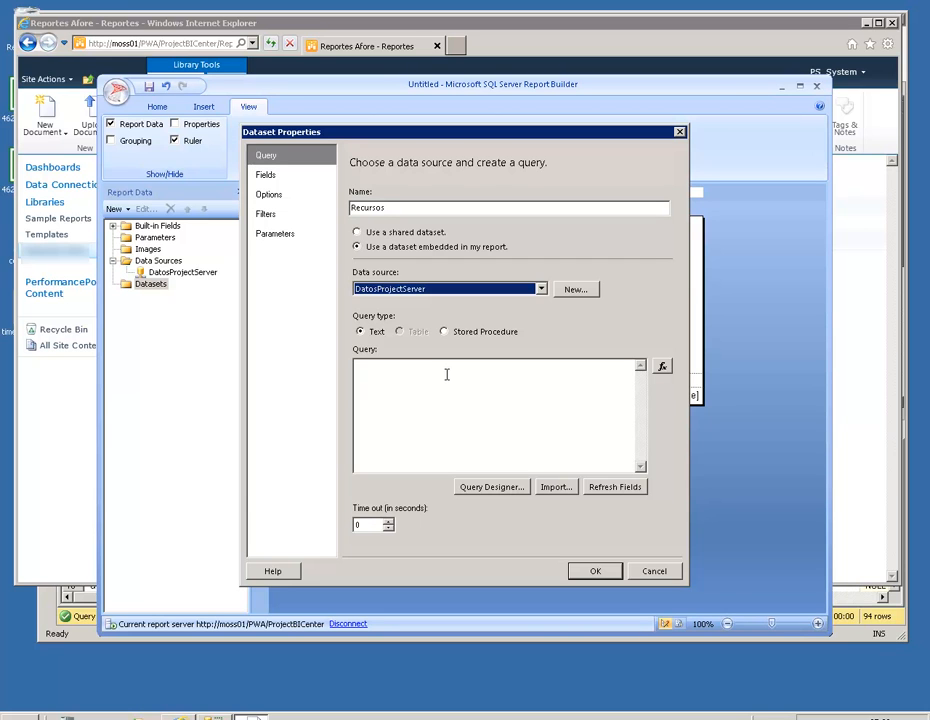
- Copy the complete resource SELECT statement from SQL Server Management Studio into the Recursos dataset's query in Report Builder
{"action": "left_click", "coordinate": [468, 490]}
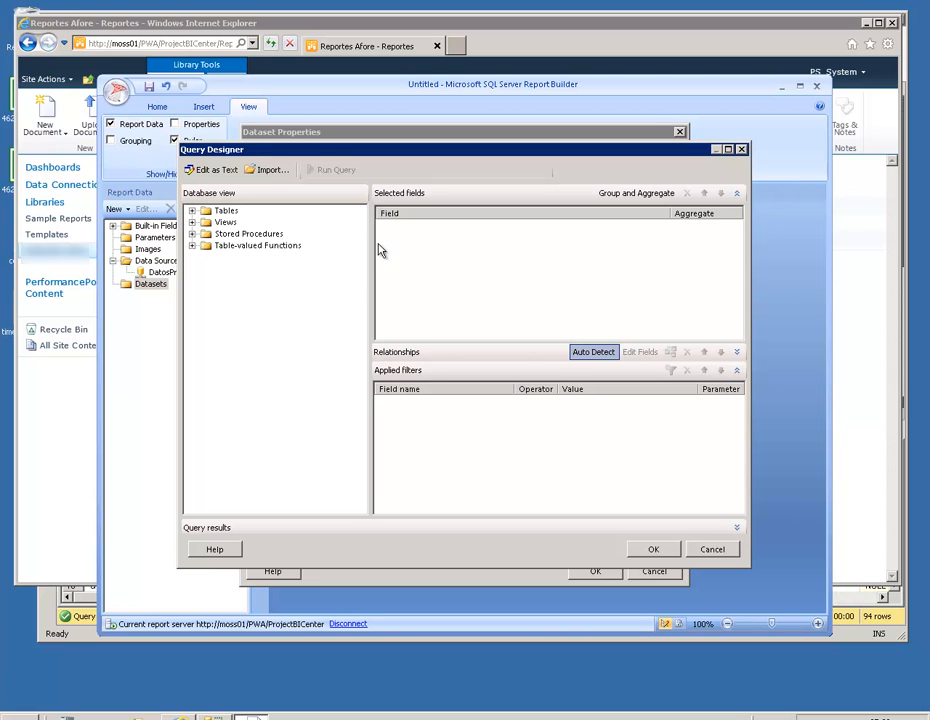
{"action": "left_click", "coordinate": [697, 549]}
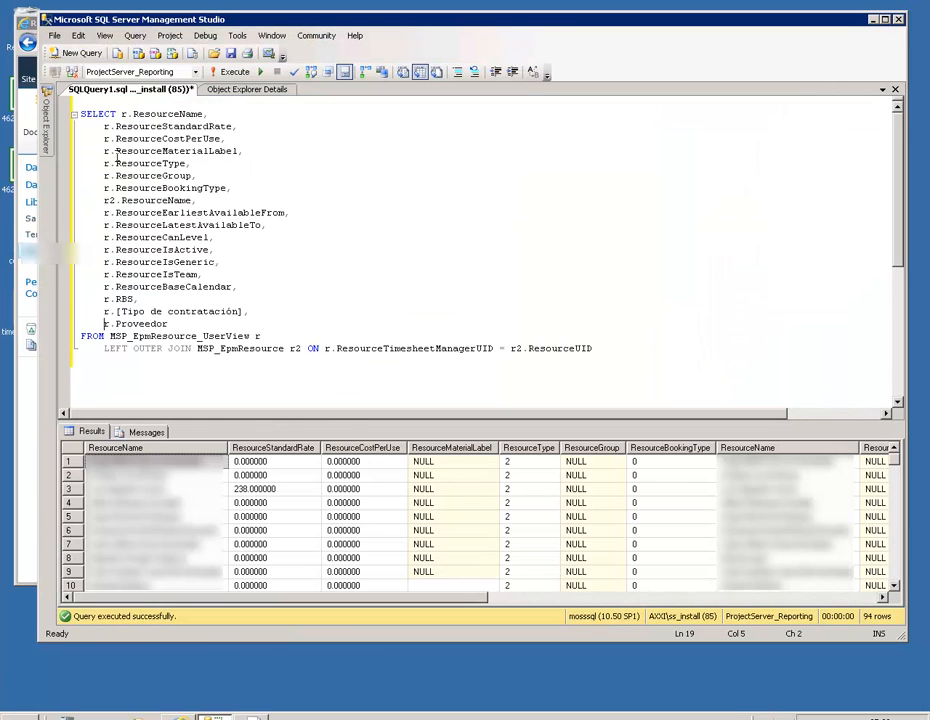
{"action": "left_click_drag", "start_coordinate": [83, 114], "coordinate": [597, 348]}
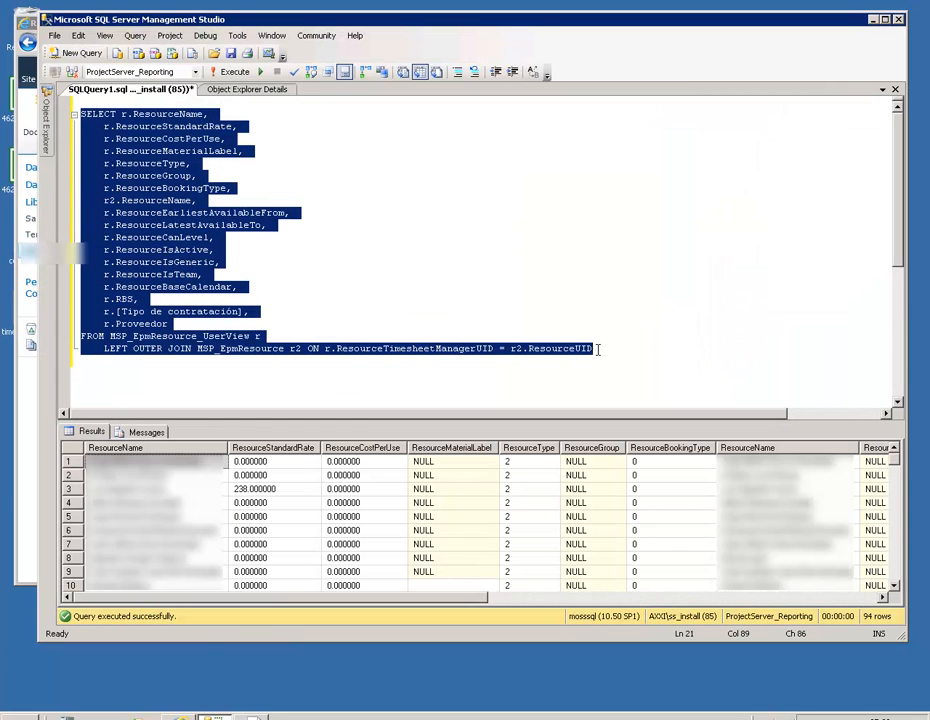
{"action": "left_click", "coordinate": [874, 20]}
{"action": "left_click", "coordinate": [427, 393]}
{"action": "key", "text": "ctrl+v"}
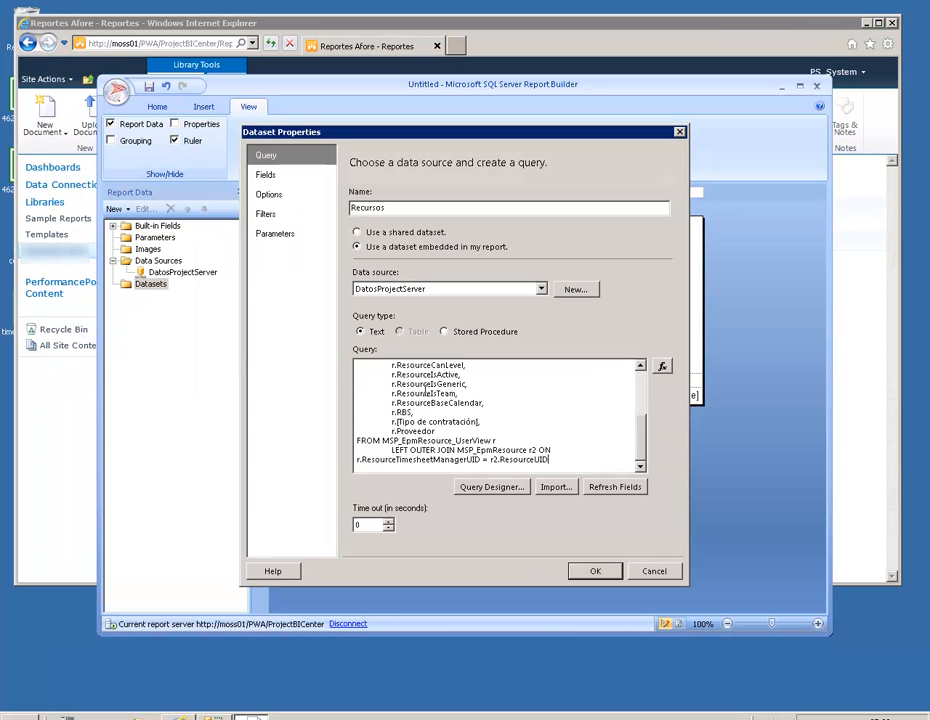
- Try to refresh the dataset's fields, inspect the error details and dismiss the message
{"action": "left_click", "coordinate": [597, 487]}
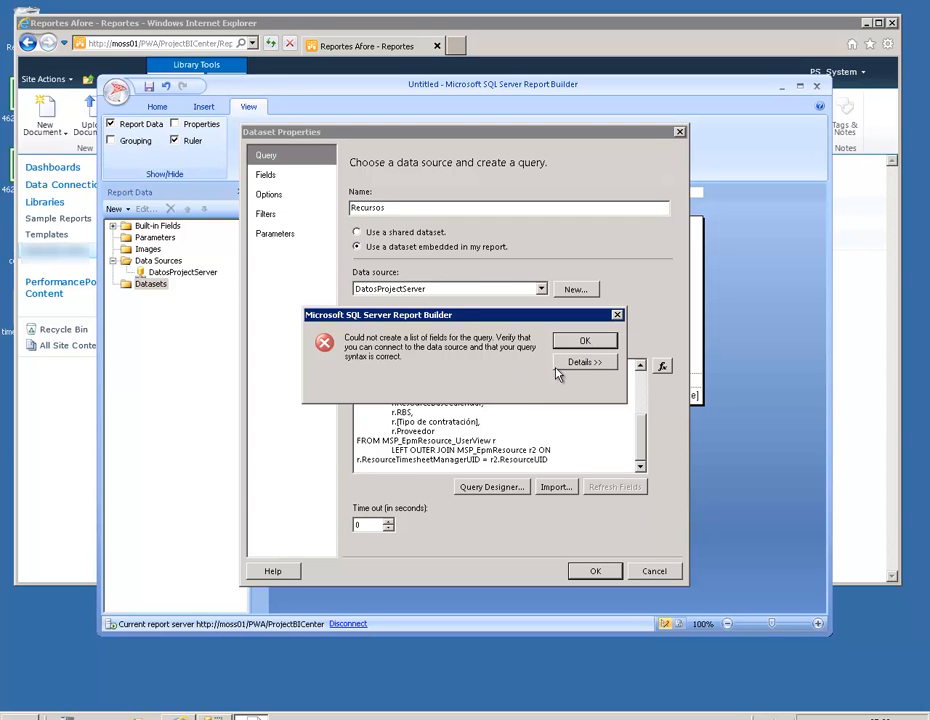
{"action": "left_click", "coordinate": [584, 362]}
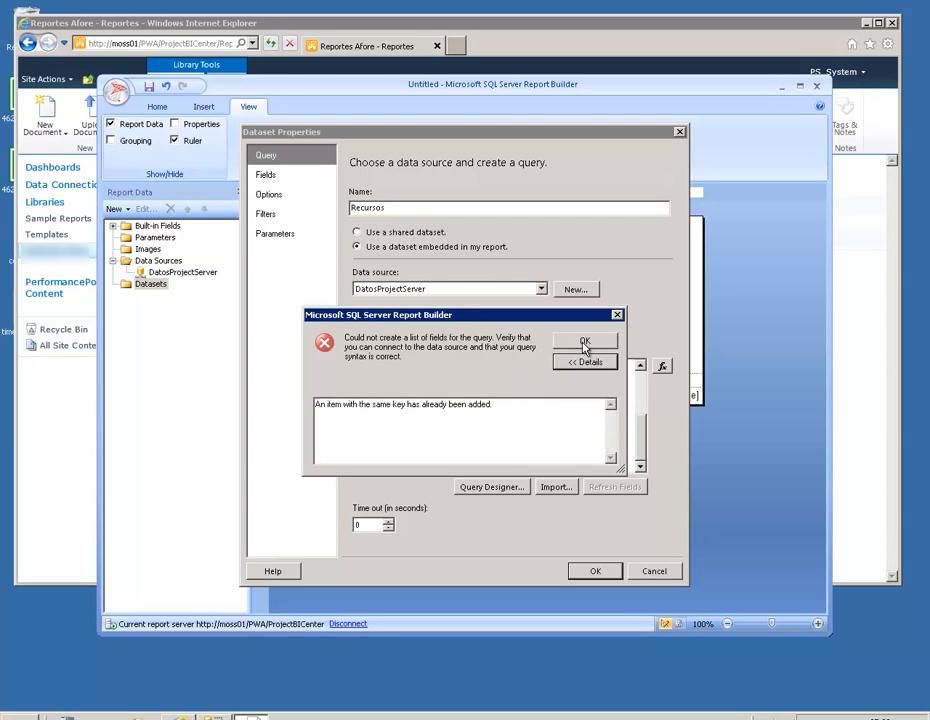
{"action": "left_click", "coordinate": [585, 344]}
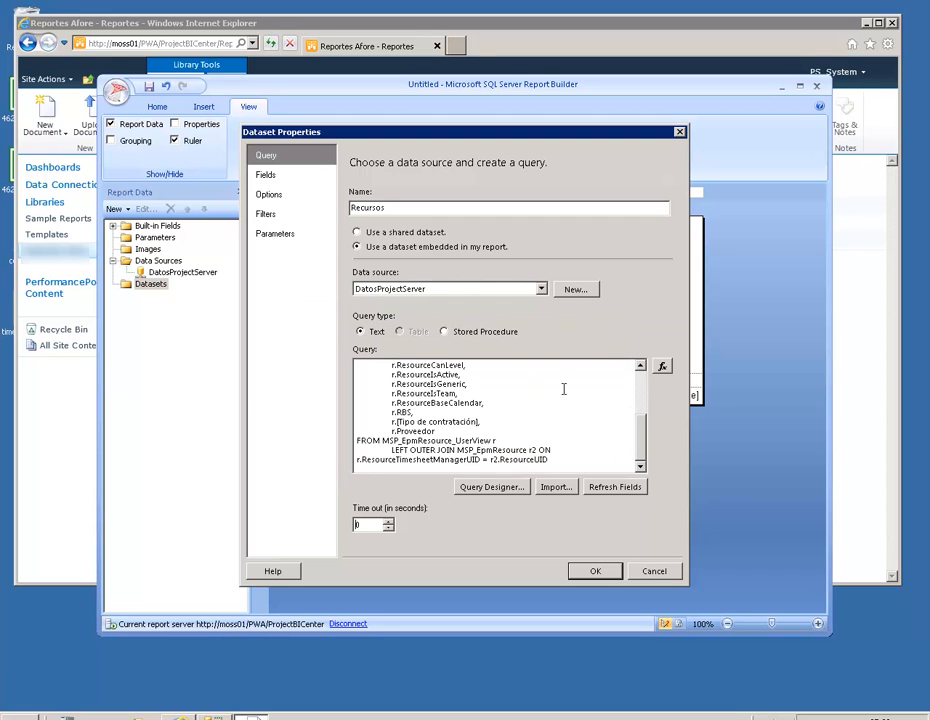
- Alias r2.ResourceName as 'Timesheet Manager' in the query, check the dataset's field list and save the dataset
{"action": "left_click", "coordinate": [640, 366]}
{"action": "left_click", "coordinate": [640, 366]}
{"action": "left_click", "coordinate": [640, 366]}
{"action": "left_click", "coordinate": [640, 366]}
{"action": "left_click", "coordinate": [640, 366]}
{"action": "left_click", "coordinate": [640, 366]}
{"action": "left_click", "coordinate": [640, 366]}
{"action": "left_click", "coordinate": [640, 366]}
{"action": "left_click", "coordinate": [640, 366]}
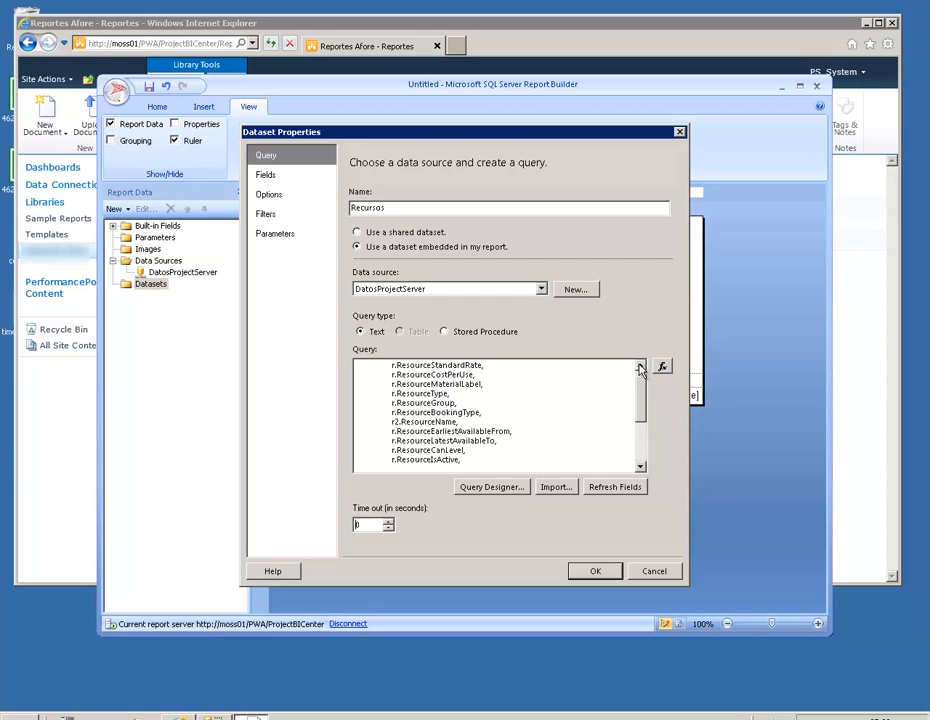
{"action": "left_click", "coordinate": [640, 366]}
{"action": "type", "text": "As"}
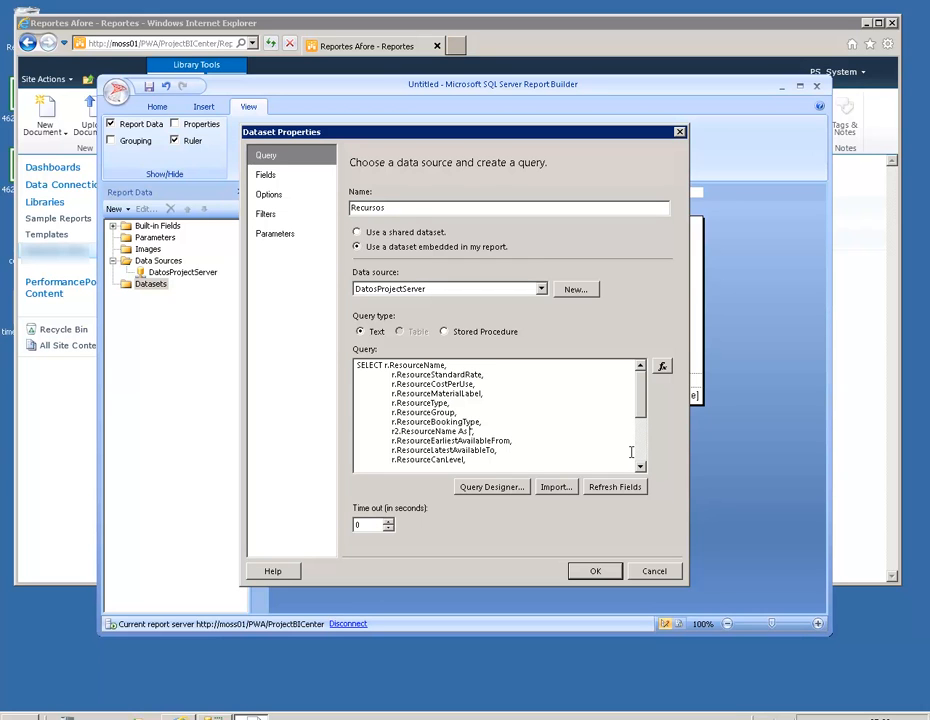
{"action": "type", "text": " 'Timesheet Mala"}
{"action": "type", "text": ","}
{"action": "left_click", "coordinate": [278, 177]}
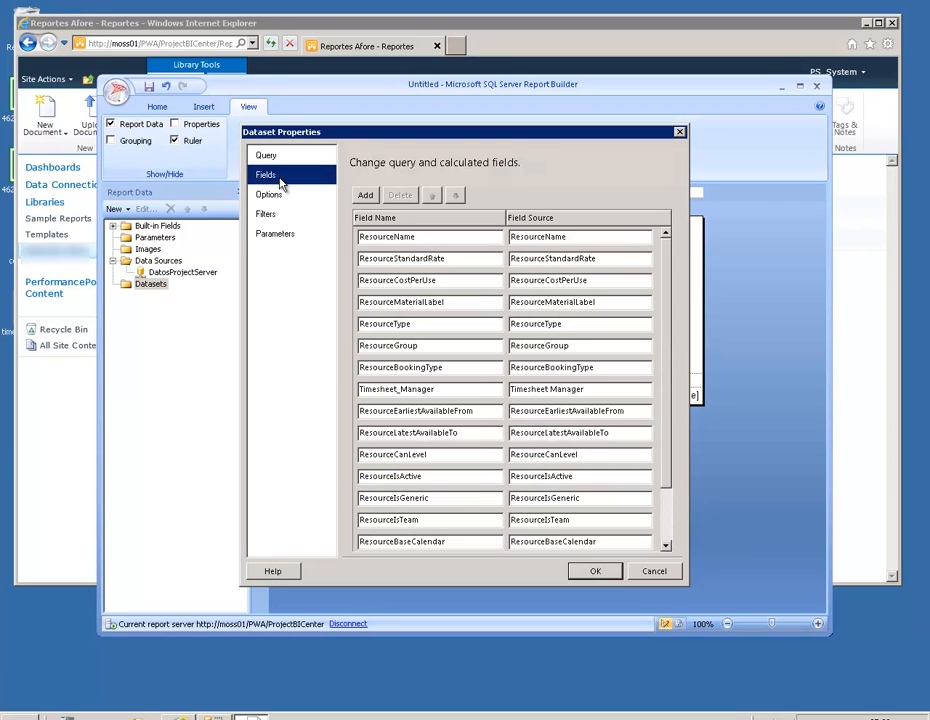
{"action": "left_click", "coordinate": [593, 571]}
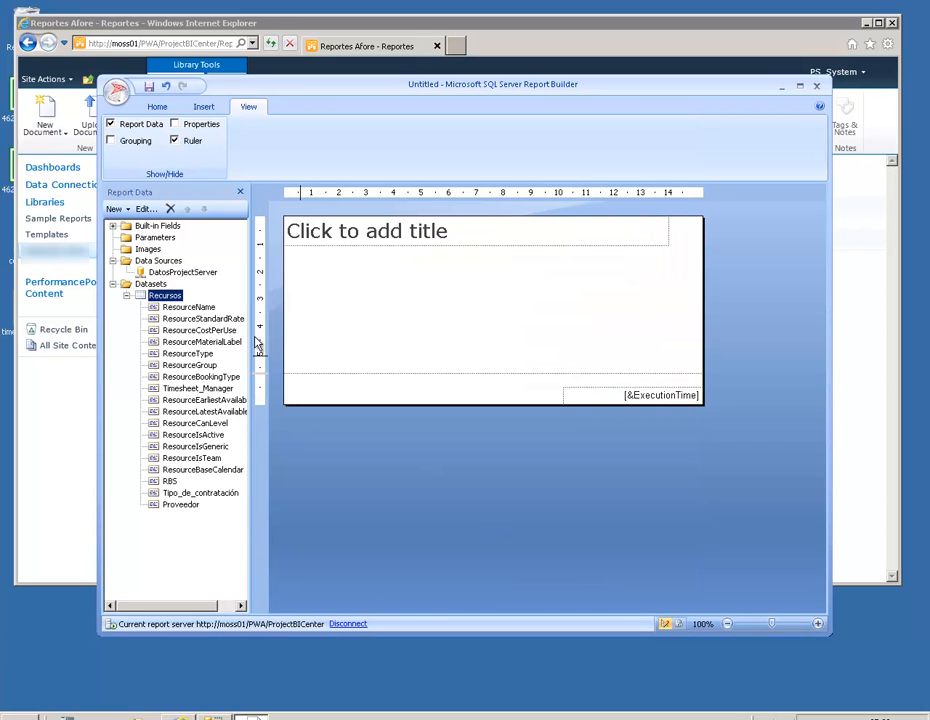
- Title the report "Reporte de Recursos"
{"action": "left_click", "coordinate": [495, 350]}
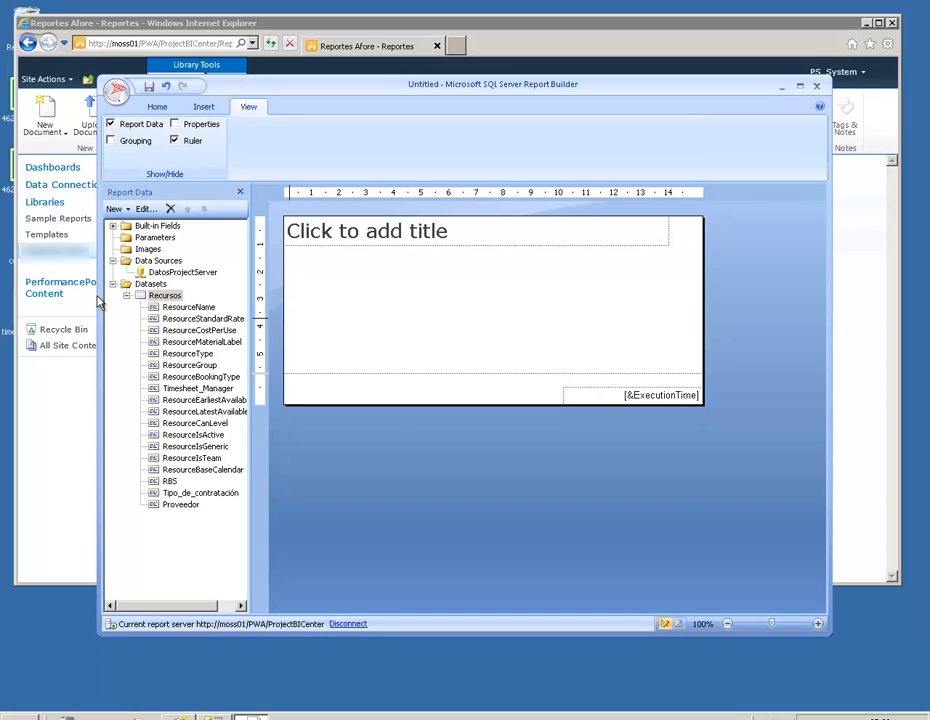
{"action": "left_click", "coordinate": [320, 234]}
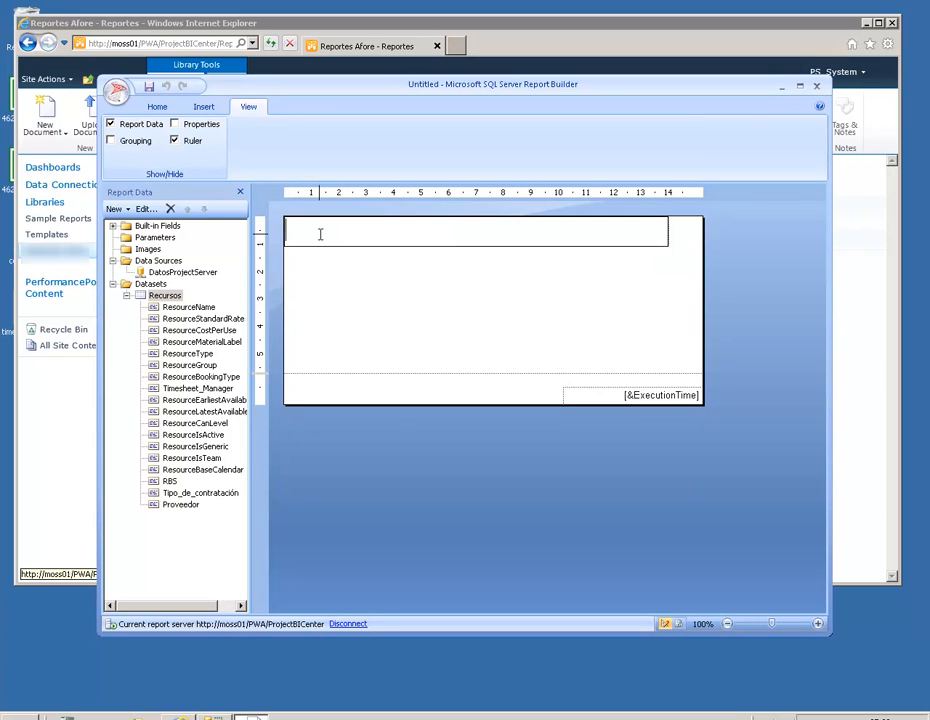
{"action": "type", "text": "Reporte de Recursos"}
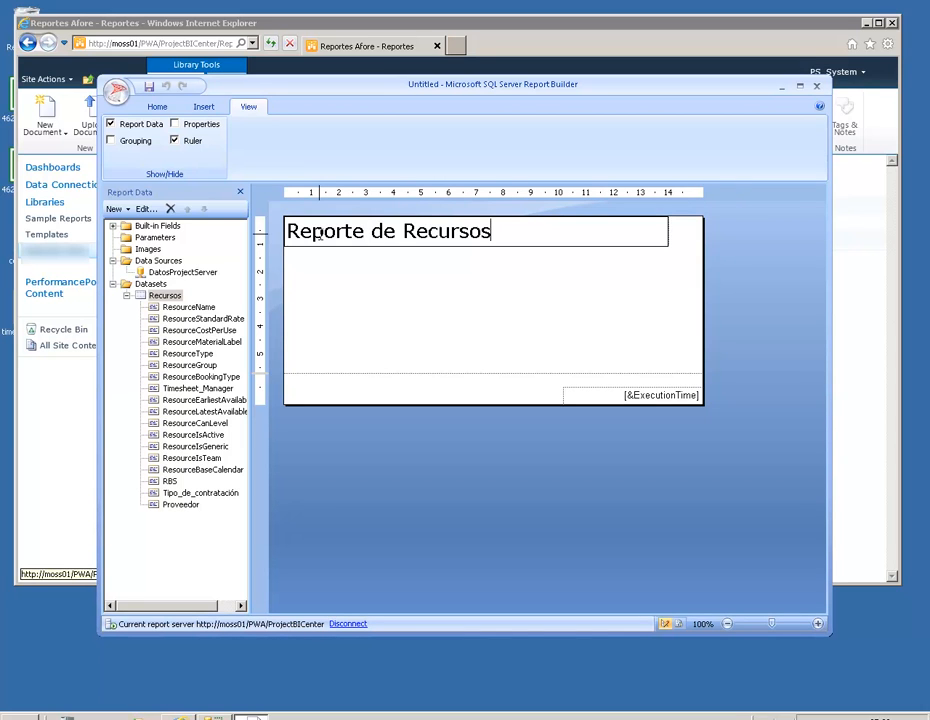
{"action": "left_click", "coordinate": [376, 345]}
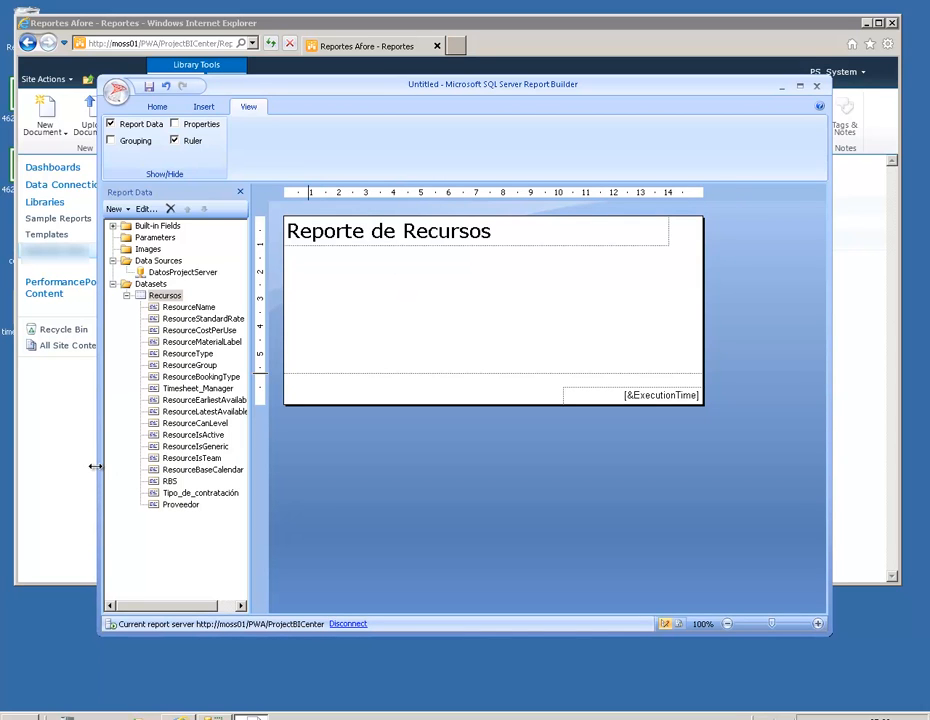
- Widen the application window and enlarge the report body to about 22 cm wide and 10 cm tall
{"action": "left_click_drag", "start_coordinate": [100, 466], "coordinate": [42, 466]}
{"action": "left_click_drag", "start_coordinate": [830, 461], "coordinate": [895, 459]}
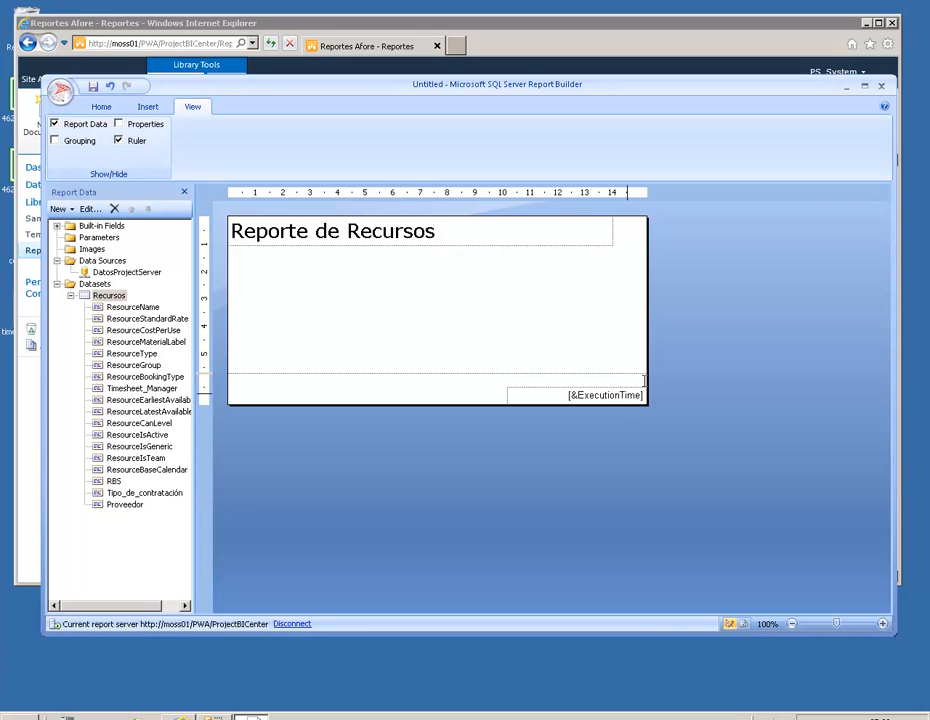
{"action": "left_click_drag", "start_coordinate": [649, 370], "coordinate": [812, 530]}
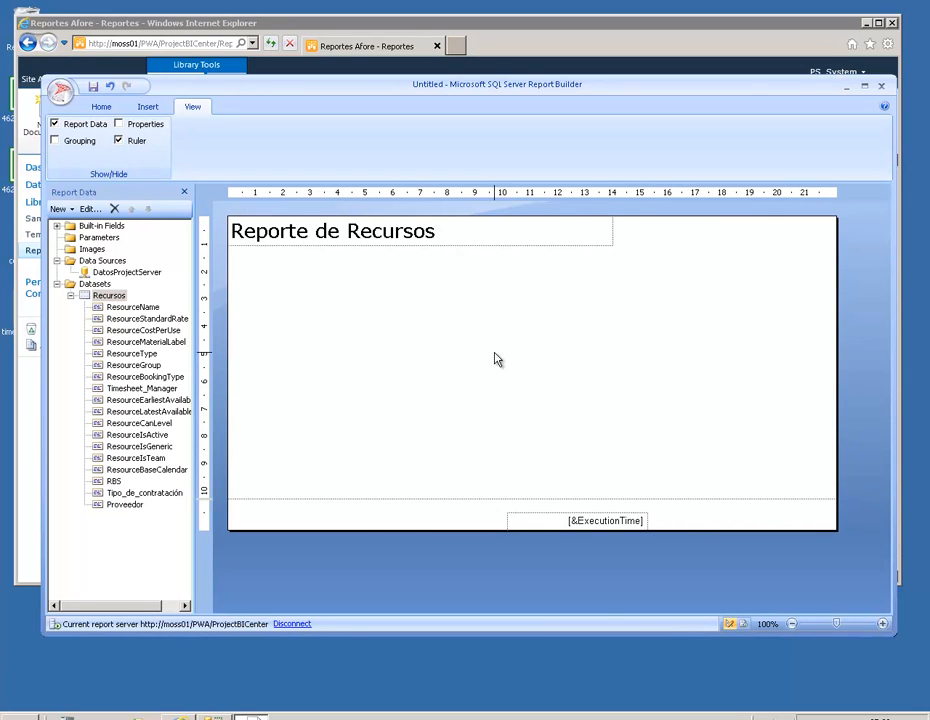
- Insert a 3-D pie chart in the report body and place it just below the report title near the body's left edge
{"action": "left_click", "coordinate": [148, 107]}
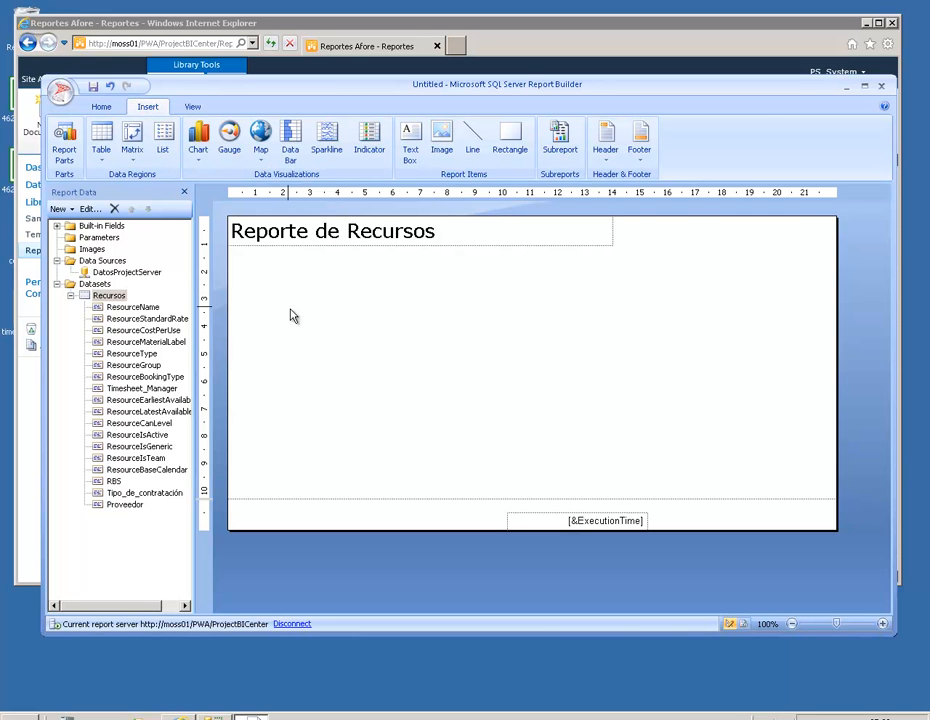
{"action": "left_click", "coordinate": [205, 140]}
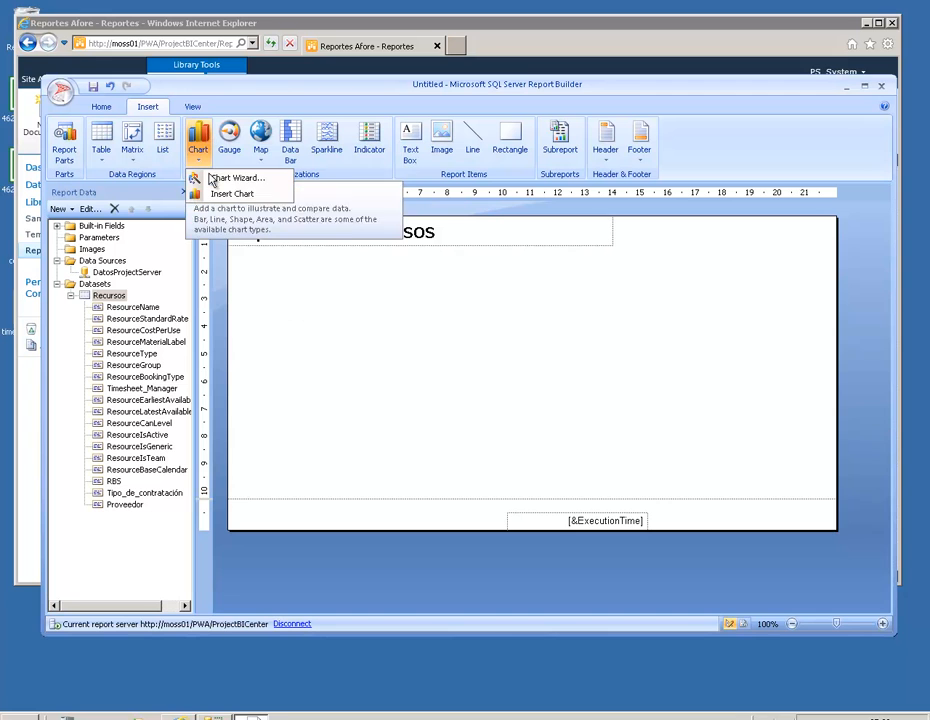
{"action": "left_click", "coordinate": [208, 194]}
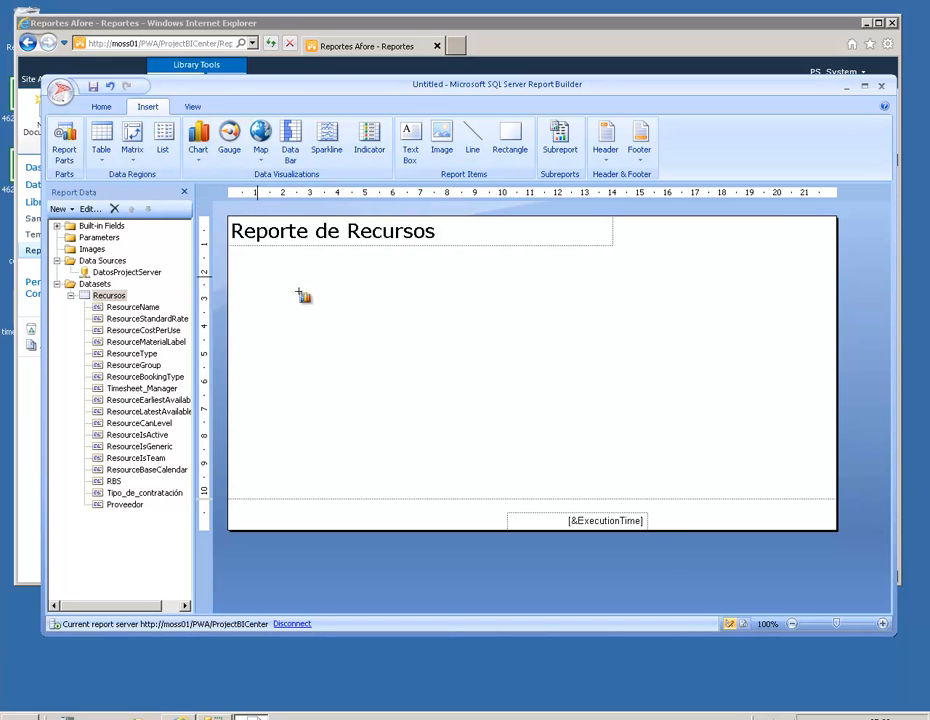
{"action": "left_click", "coordinate": [479, 336]}
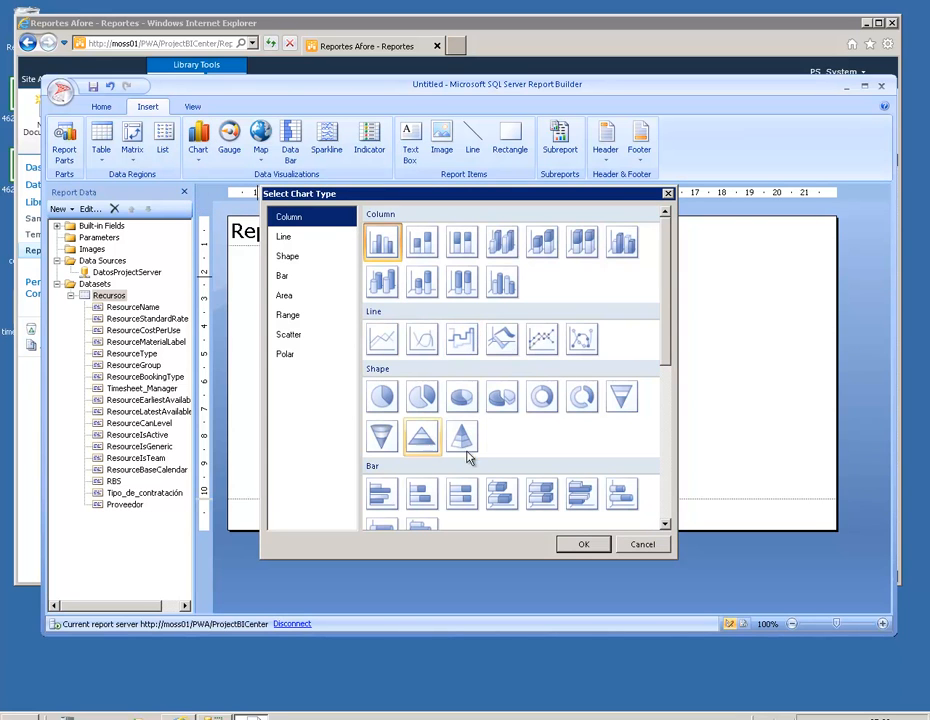
{"action": "left_click", "coordinate": [462, 400]}
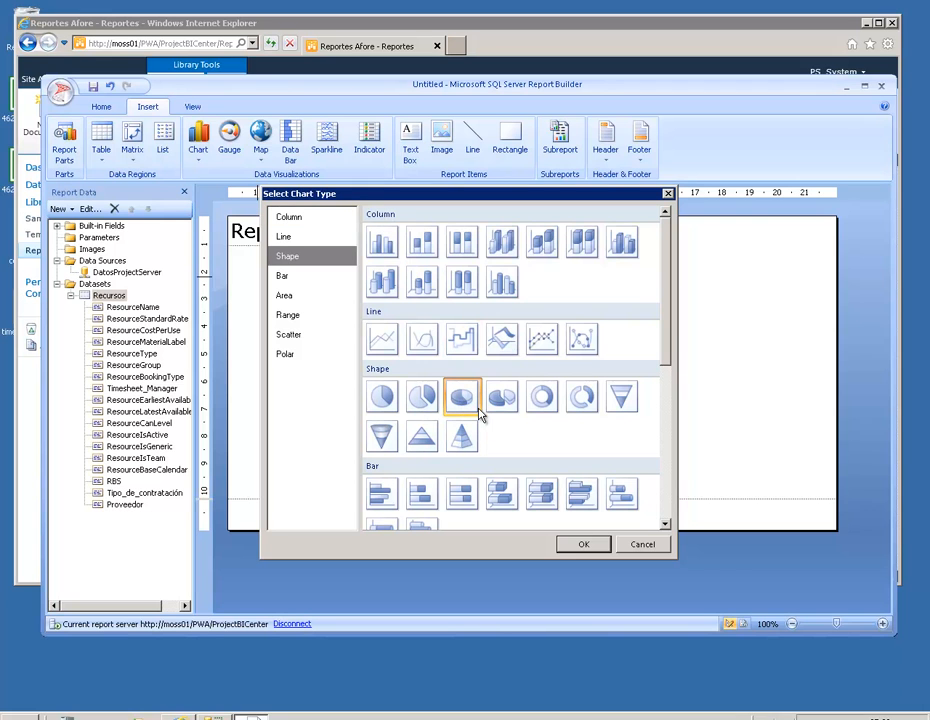
{"action": "left_click", "coordinate": [578, 545]}
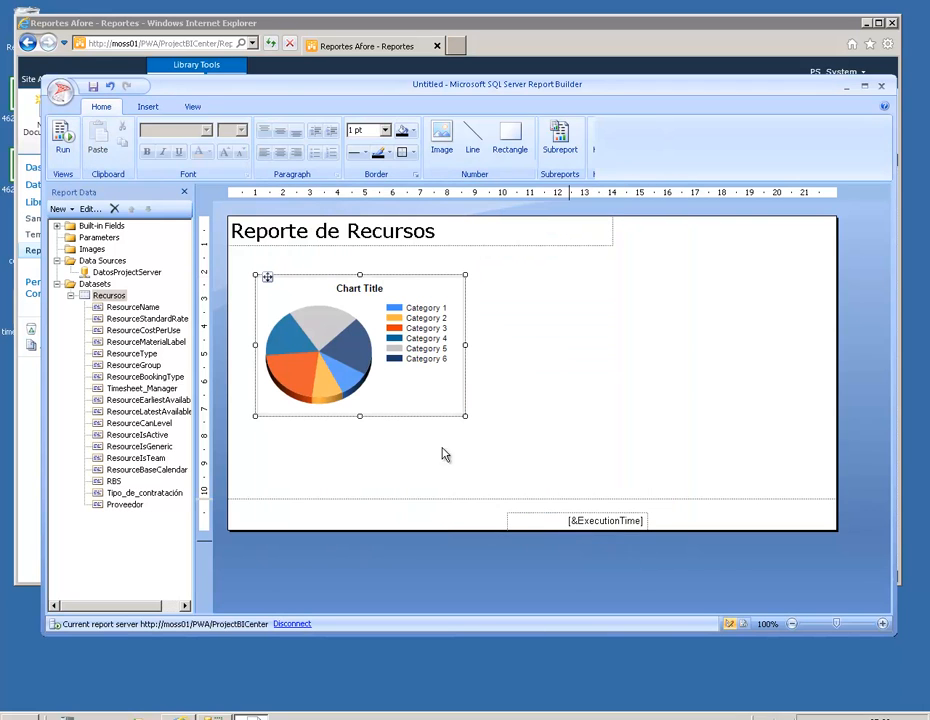
{"action": "left_click_drag", "start_coordinate": [270, 280], "coordinate": [253, 264]}
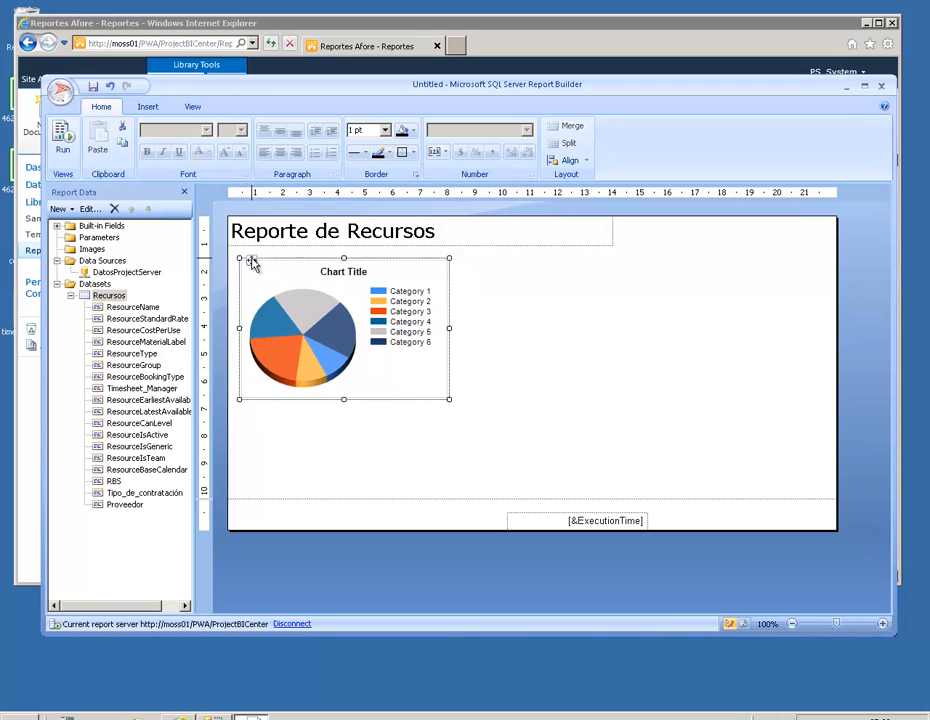
- Replace the pie chart's title with "Internos vs Externos"
{"action": "left_click", "coordinate": [334, 274]}
{"action": "left_click_drag", "start_coordinate": [372, 274], "coordinate": [296, 266]}
{"action": "type", "text": "Internos"}
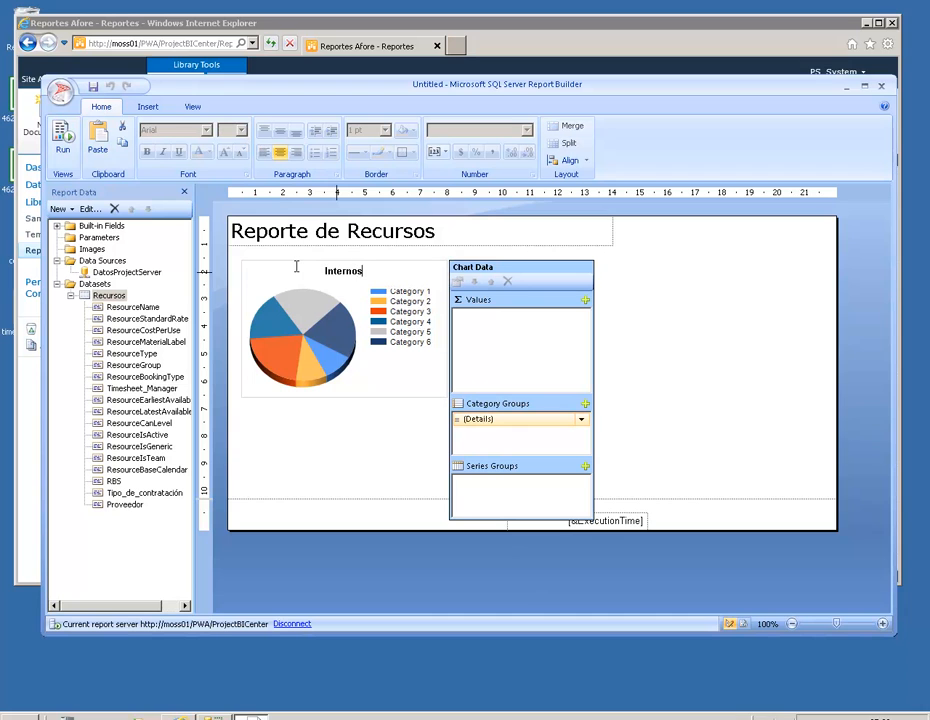
{"action": "type", "text": " vs Externos"}
- Set the chart to count ResourceName by the Tipo_de_contratación category, then preview the report and return to the design
{"action": "left_click", "coordinate": [586, 301]}
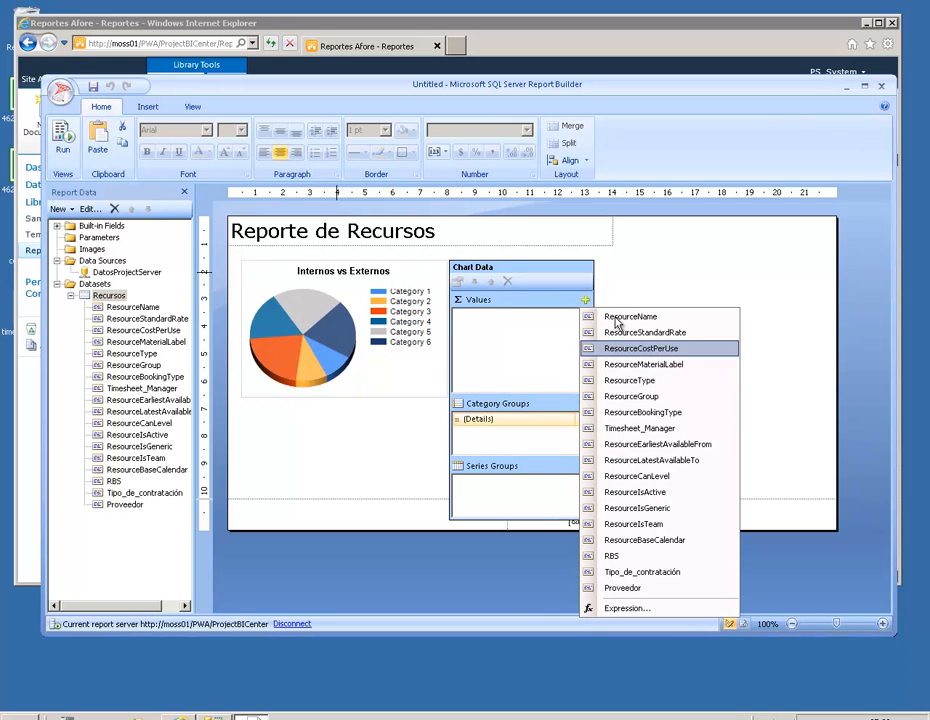
{"action": "left_click", "coordinate": [616, 318]}
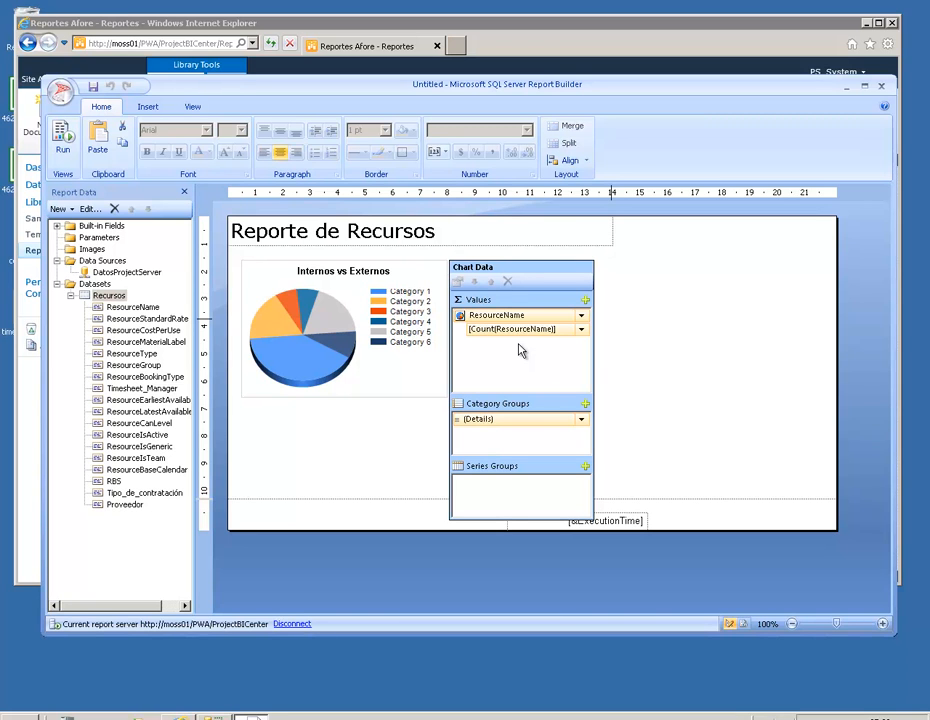
{"action": "left_click", "coordinate": [583, 425]}
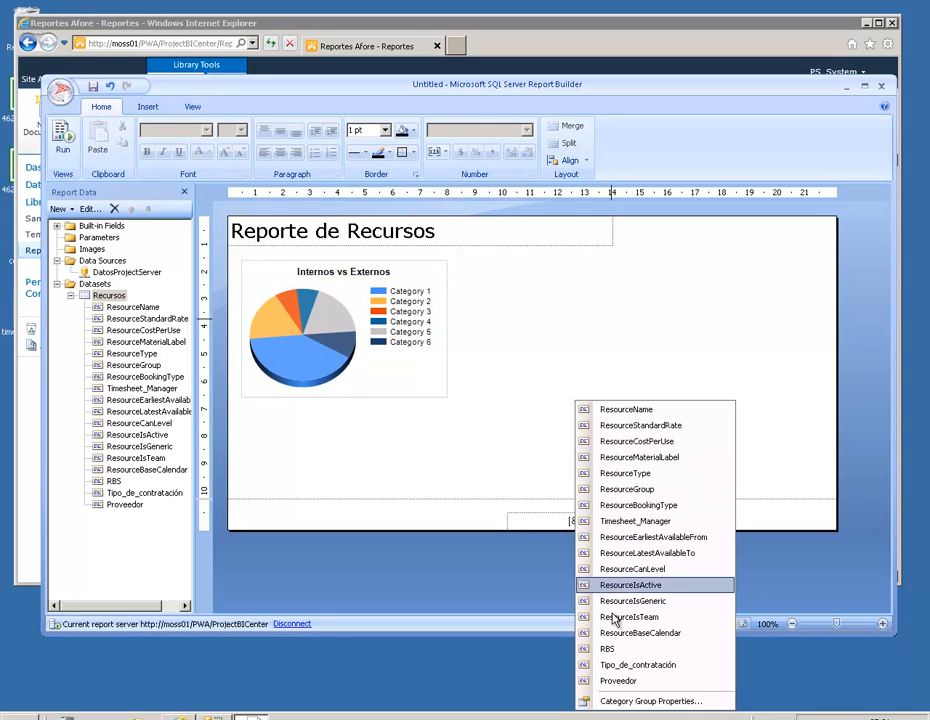
{"action": "left_click", "coordinate": [605, 665]}
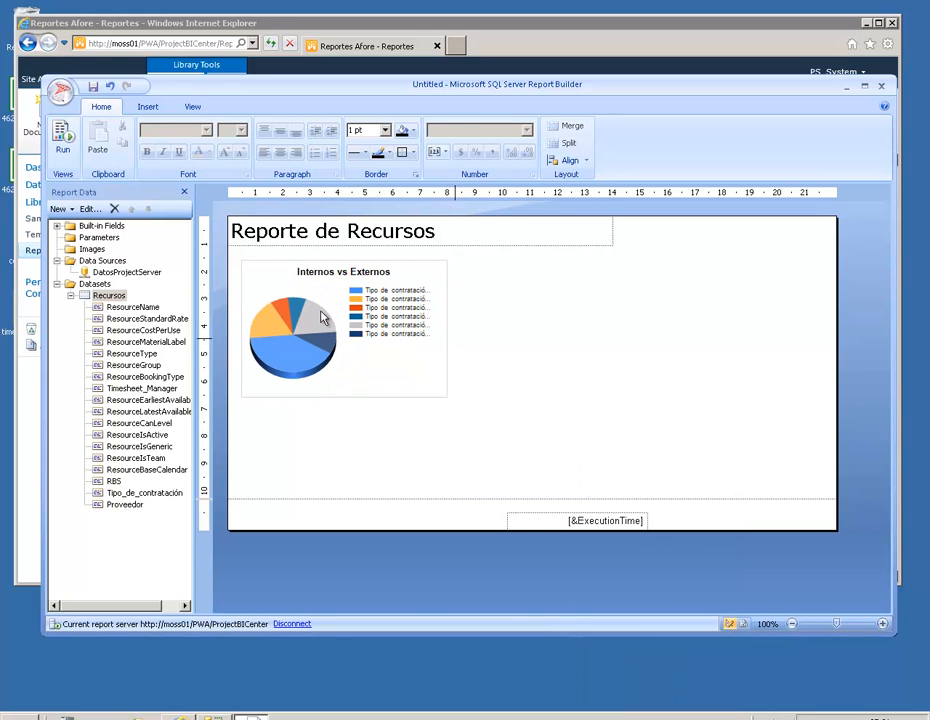
{"action": "left_click", "coordinate": [62, 134]}
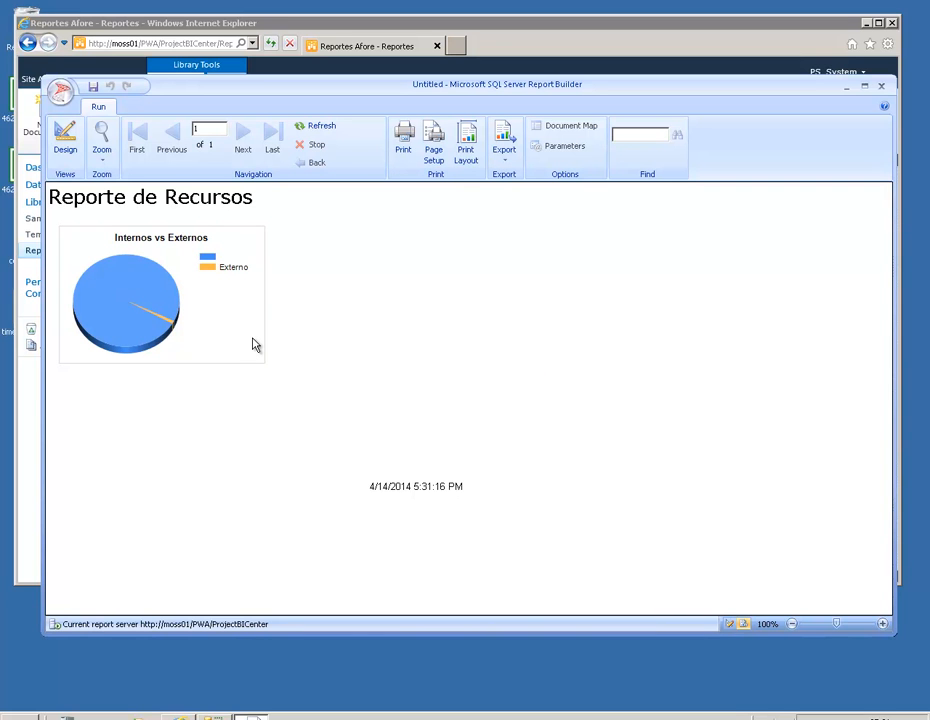
{"action": "left_click", "coordinate": [66, 138]}
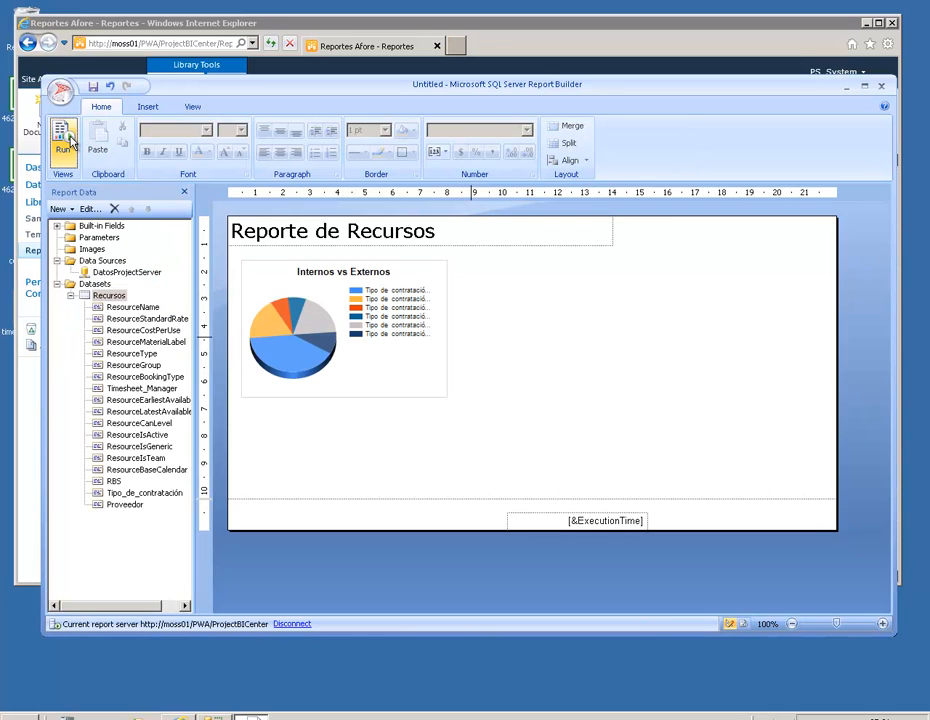
- Show data labels on the Internos vs Externos pie, then preview the report and return to the design
{"action": "left_click", "coordinate": [285, 360]}
{"action": "left_click", "coordinate": [285, 360]}
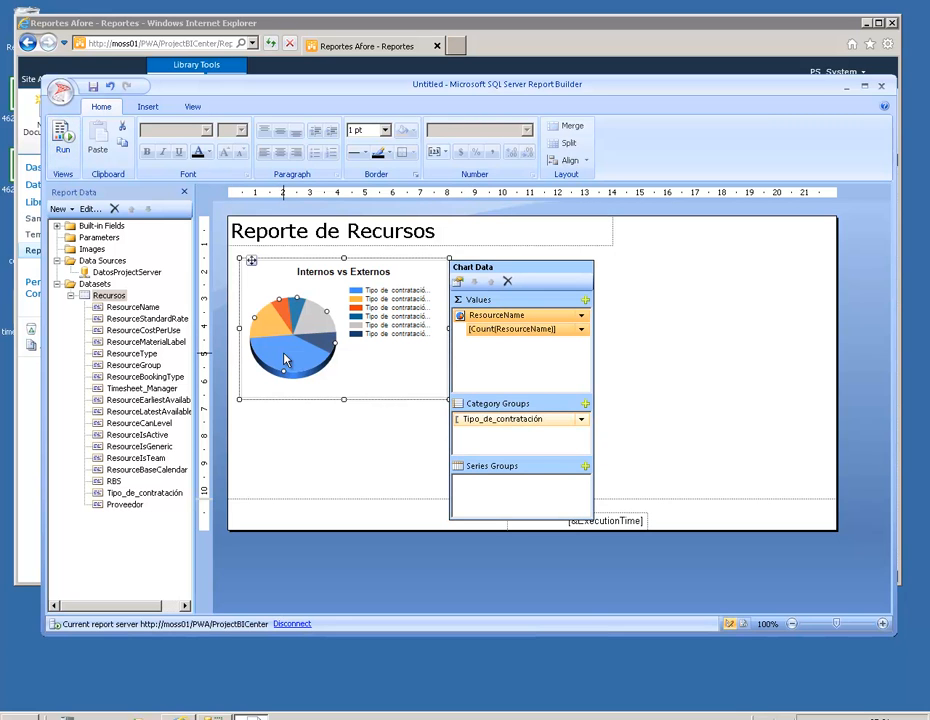
{"action": "right_click", "coordinate": [285, 360]}
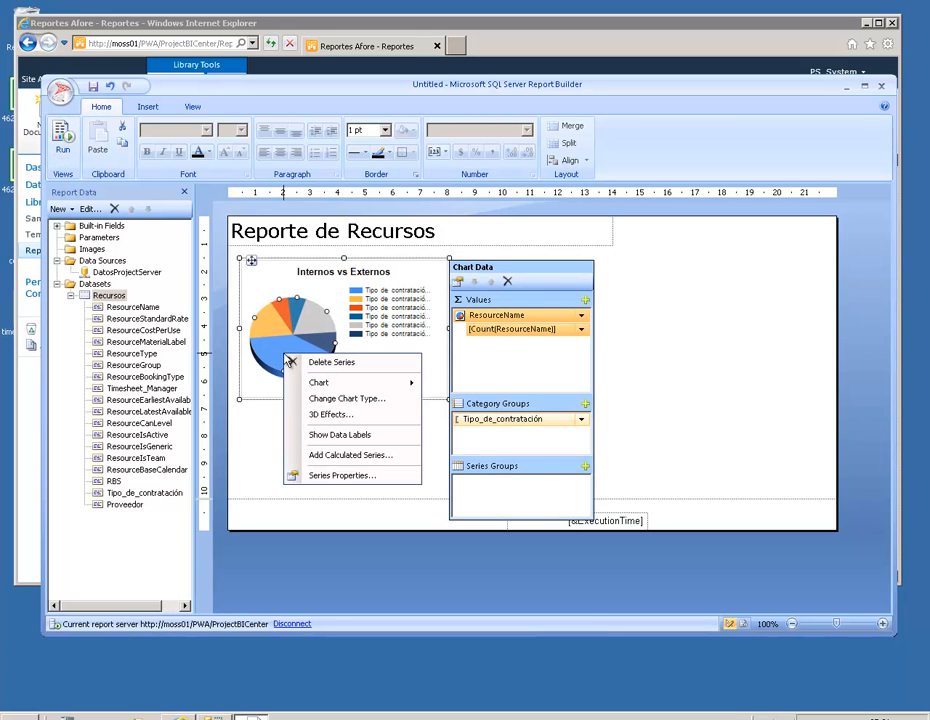
{"action": "left_click", "coordinate": [328, 436]}
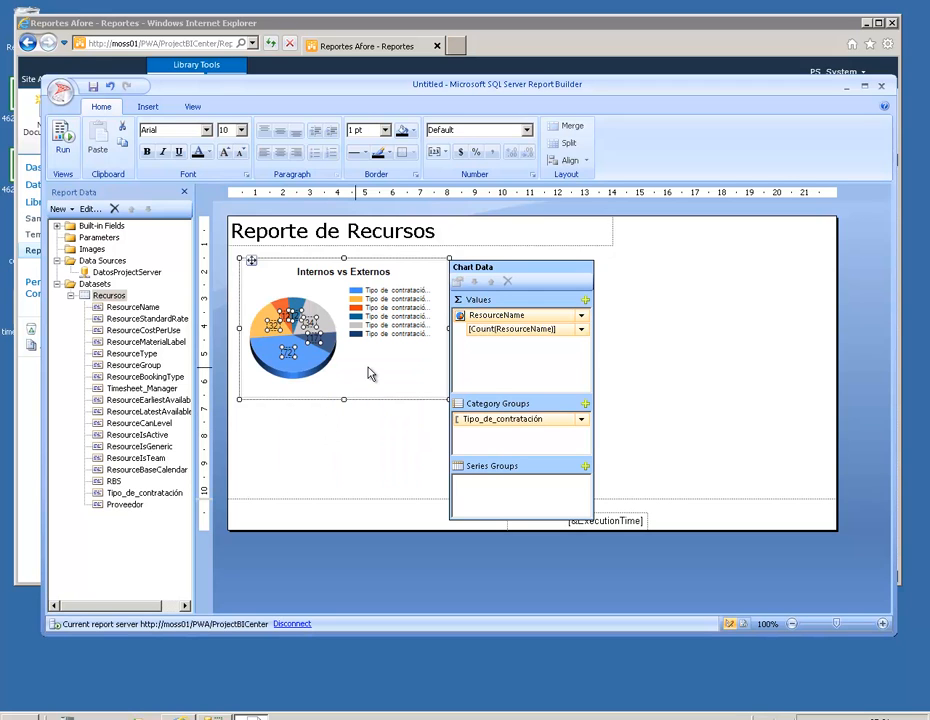
{"action": "left_click", "coordinate": [612, 337]}
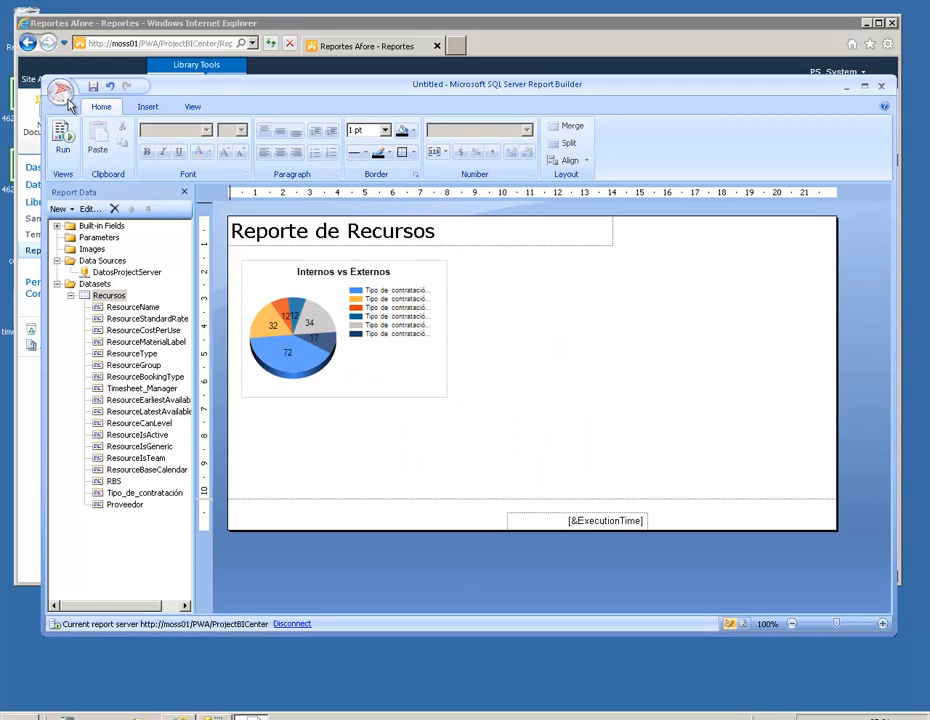
{"action": "left_click", "coordinate": [62, 138]}
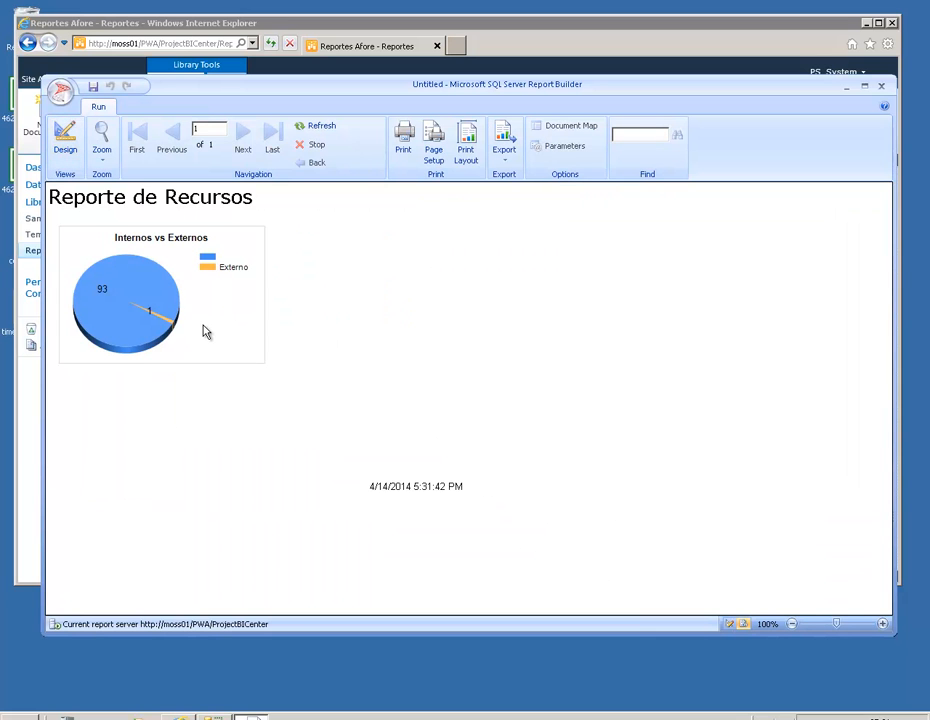
{"action": "left_click", "coordinate": [63, 138]}
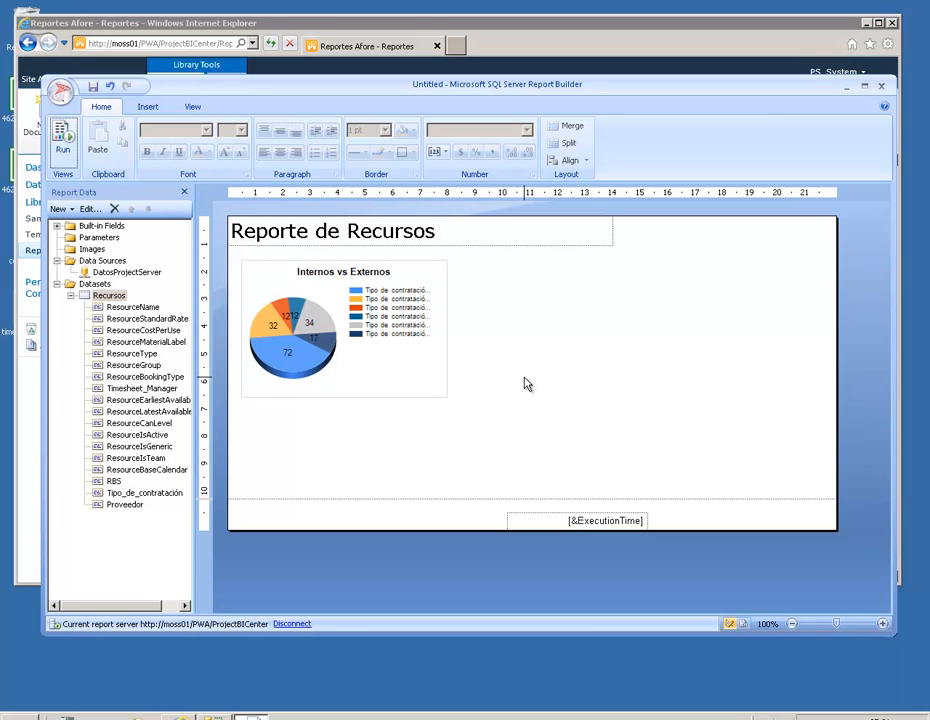
- Insert a second 3-D pie chart and align it beside the Internos vs Externos chart
{"action": "left_click", "coordinate": [147, 106]}
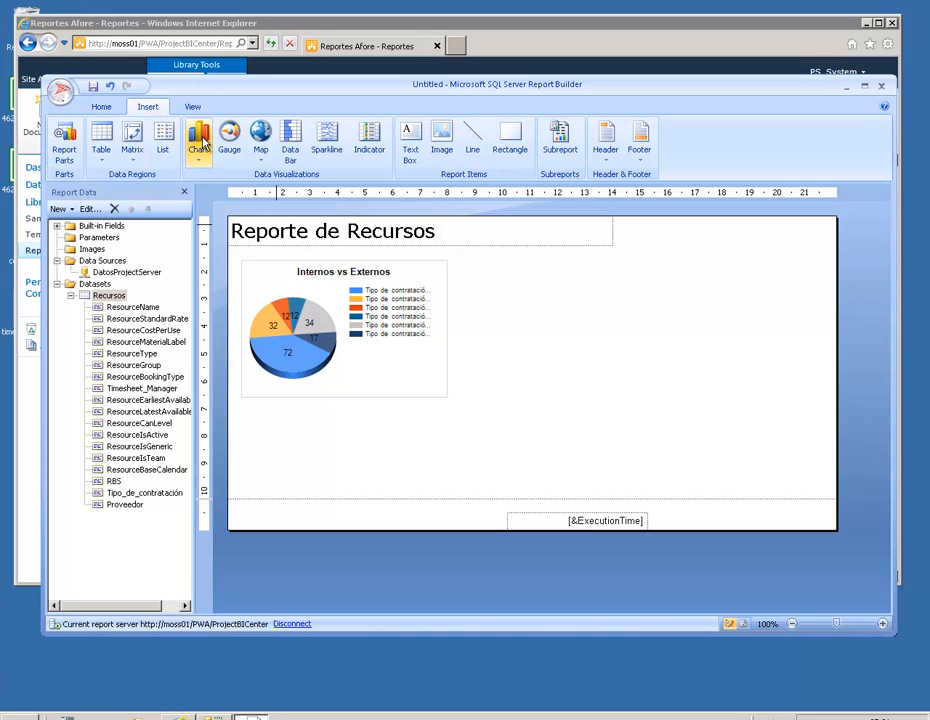
{"action": "left_click", "coordinate": [200, 150]}
{"action": "left_click", "coordinate": [218, 196]}
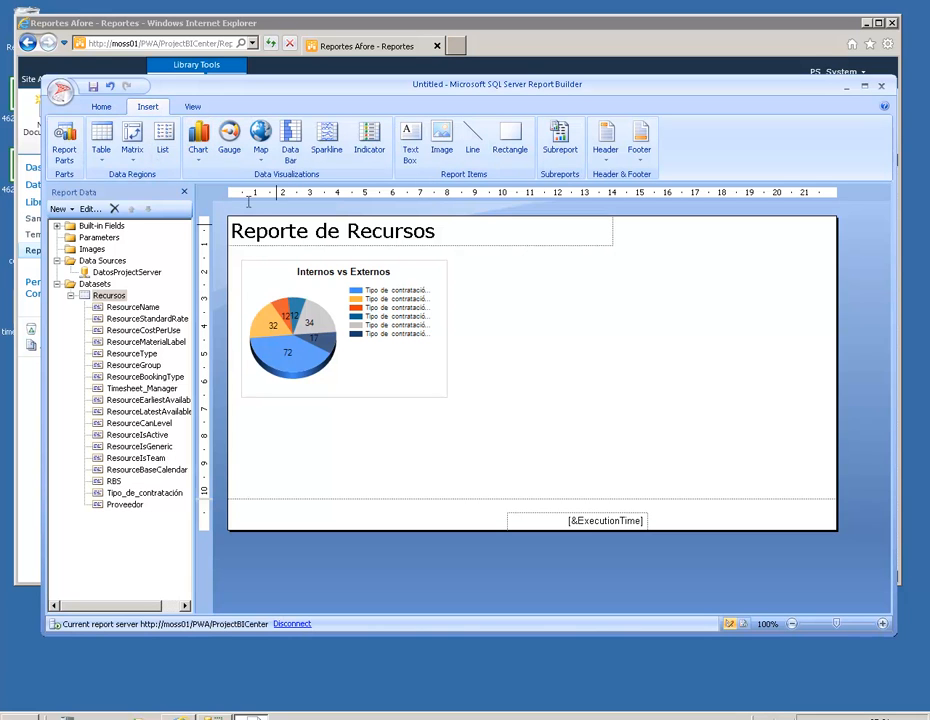
{"action": "left_click", "coordinate": [486, 268]}
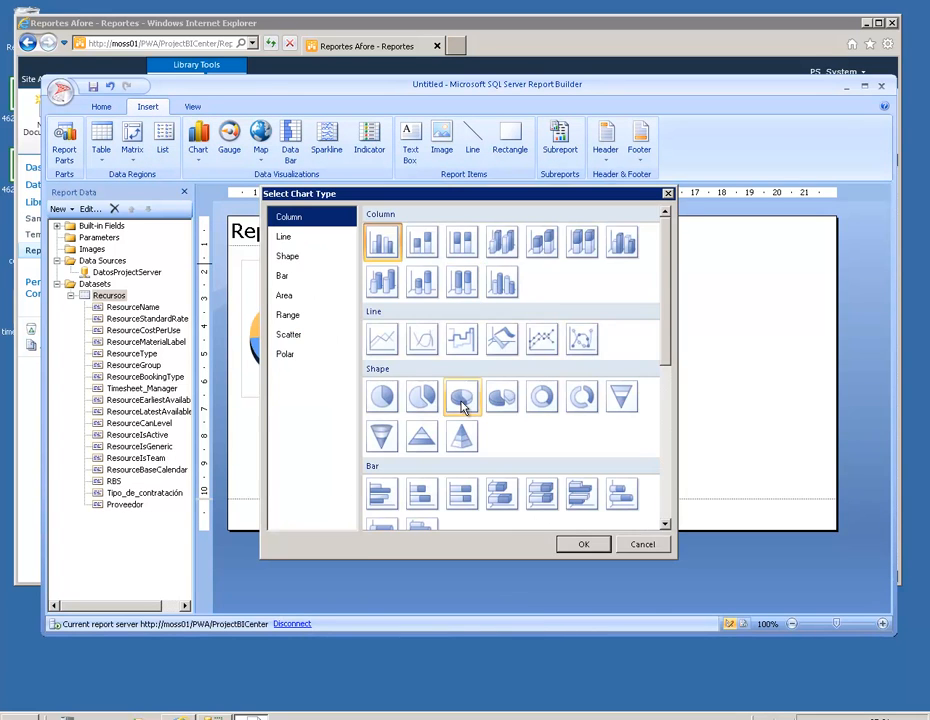
{"action": "left_click", "coordinate": [583, 544]}
{"action": "left_click_drag", "start_coordinate": [489, 267], "coordinate": [469, 259]}
- Replace the second pie chart's title with "Tipos de Recursos"
{"action": "double_click", "coordinate": [562, 270]}
{"action": "left_click_drag", "start_coordinate": [583, 270], "coordinate": [538, 270]}
{"action": "type", "text": "Tipos de Recursos"}
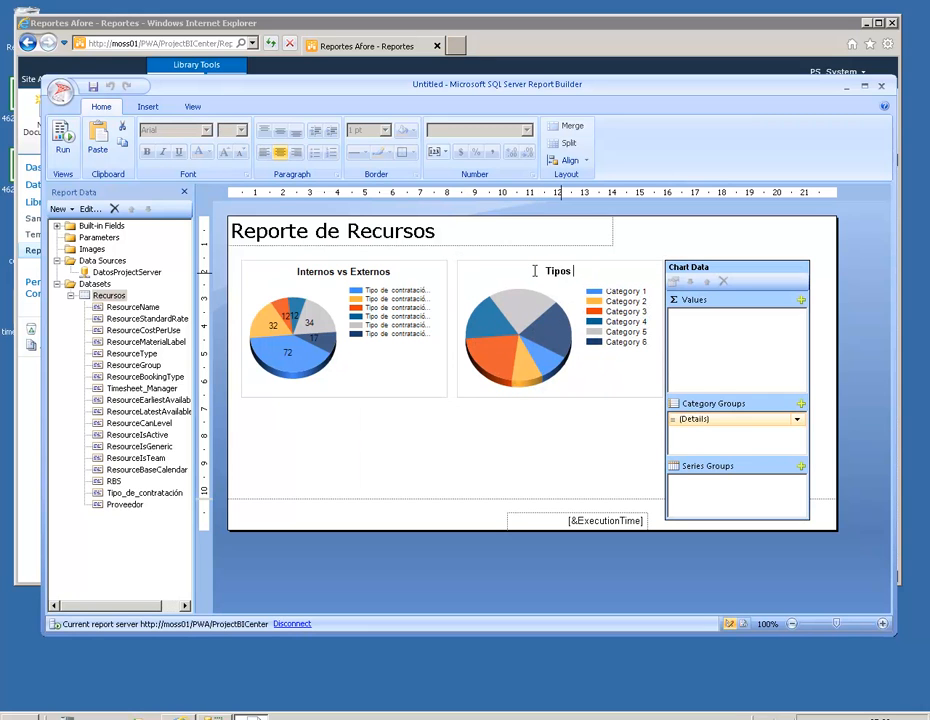
- Set the Tipos de Recursos chart to count ResourceName by ResourceType, then preview the report and return to the design
{"action": "left_click", "coordinate": [801, 300]}
{"action": "left_click", "coordinate": [800, 317]}
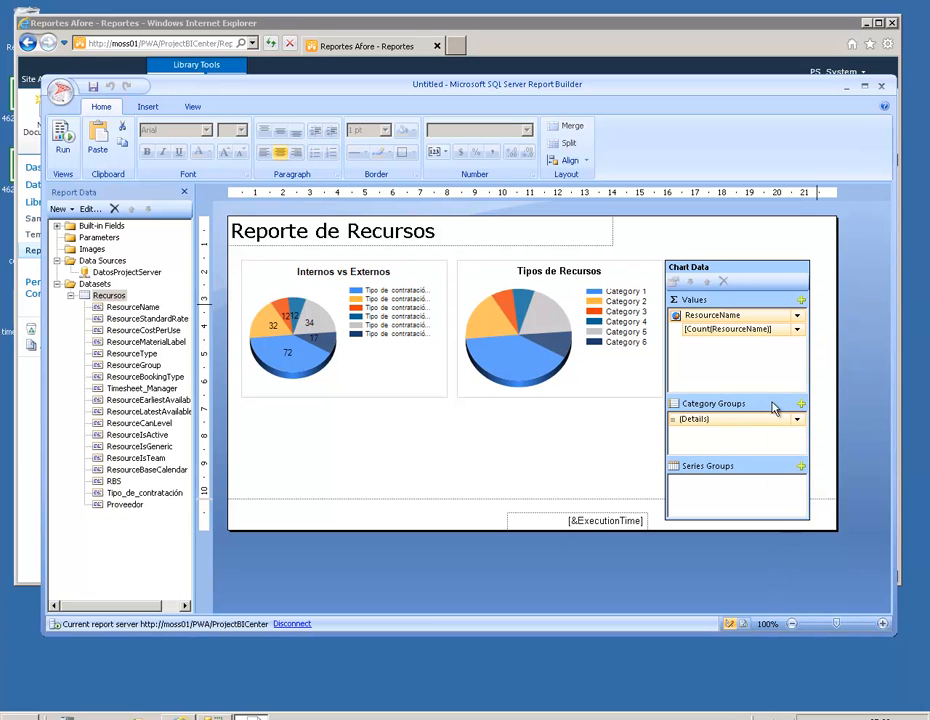
{"action": "left_click", "coordinate": [802, 422]}
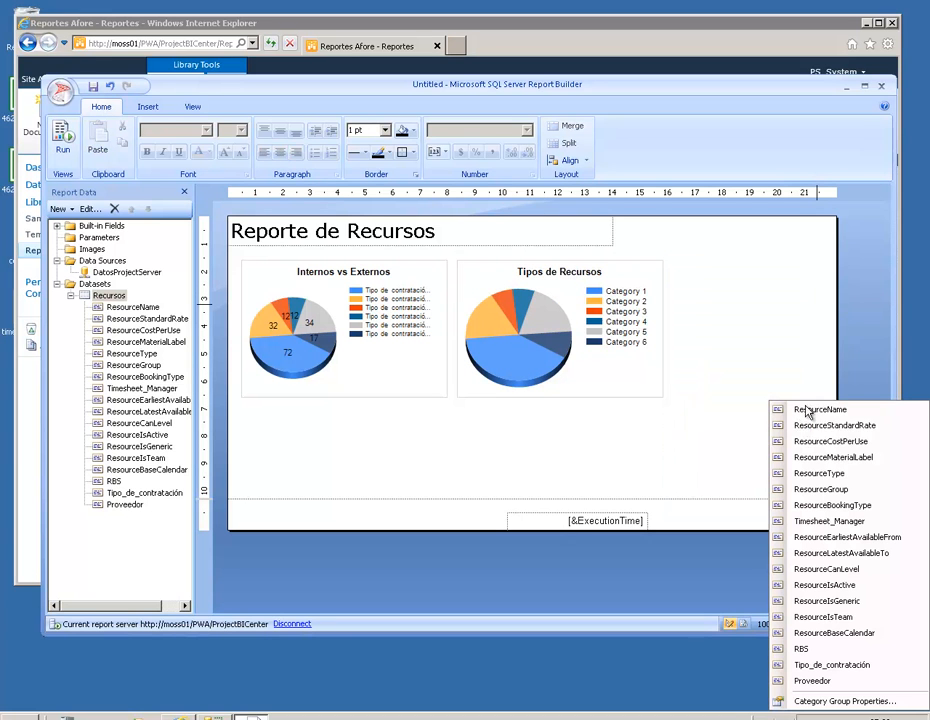
{"action": "left_click", "coordinate": [797, 534]}
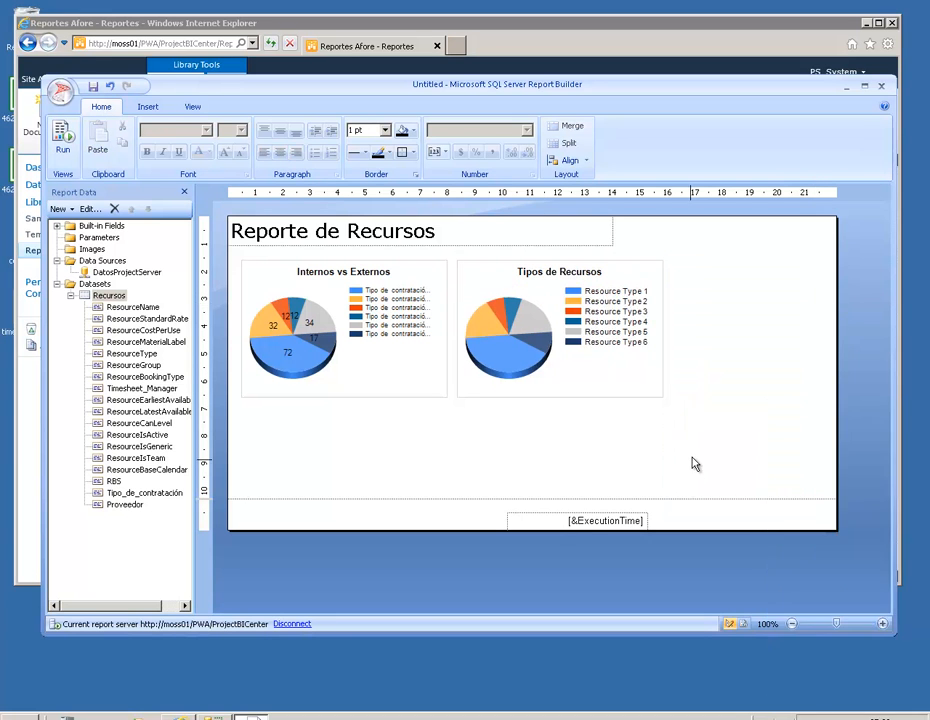
{"action": "left_click", "coordinate": [64, 139]}
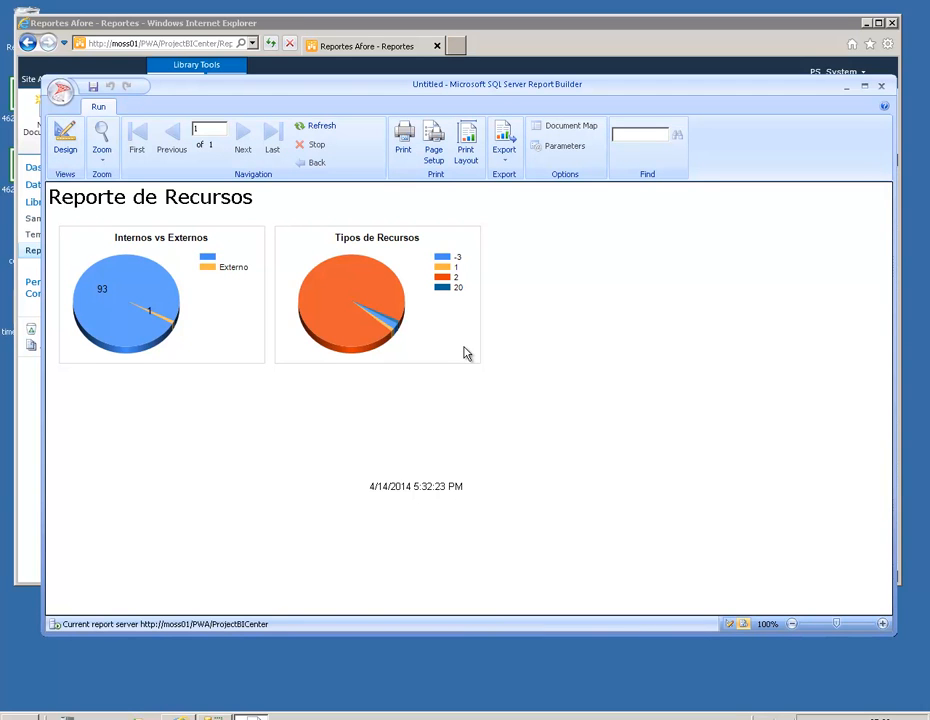
{"action": "left_click", "coordinate": [64, 137]}
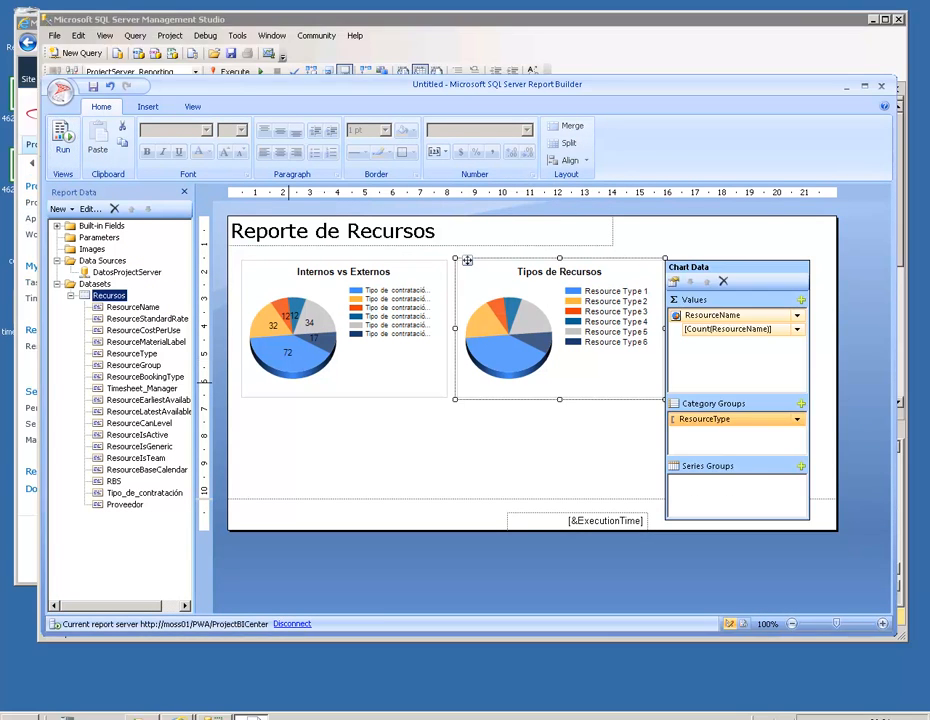
- Add a calculated field named TipoRecurso to the Recursos dataset
{"action": "left_click", "coordinate": [401, 453]}
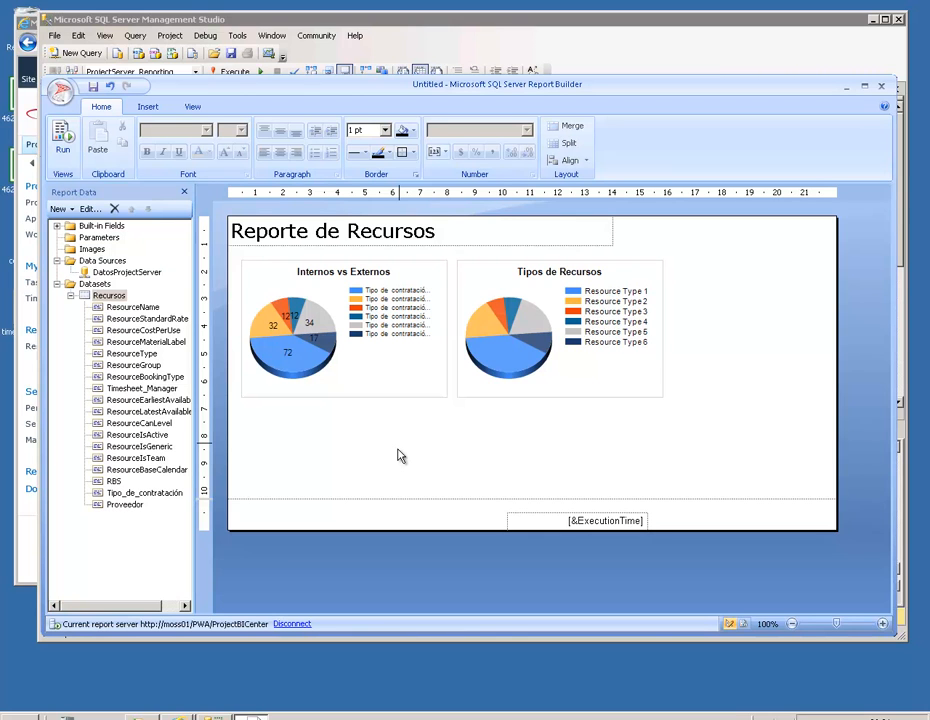
{"action": "right_click", "coordinate": [114, 299]}
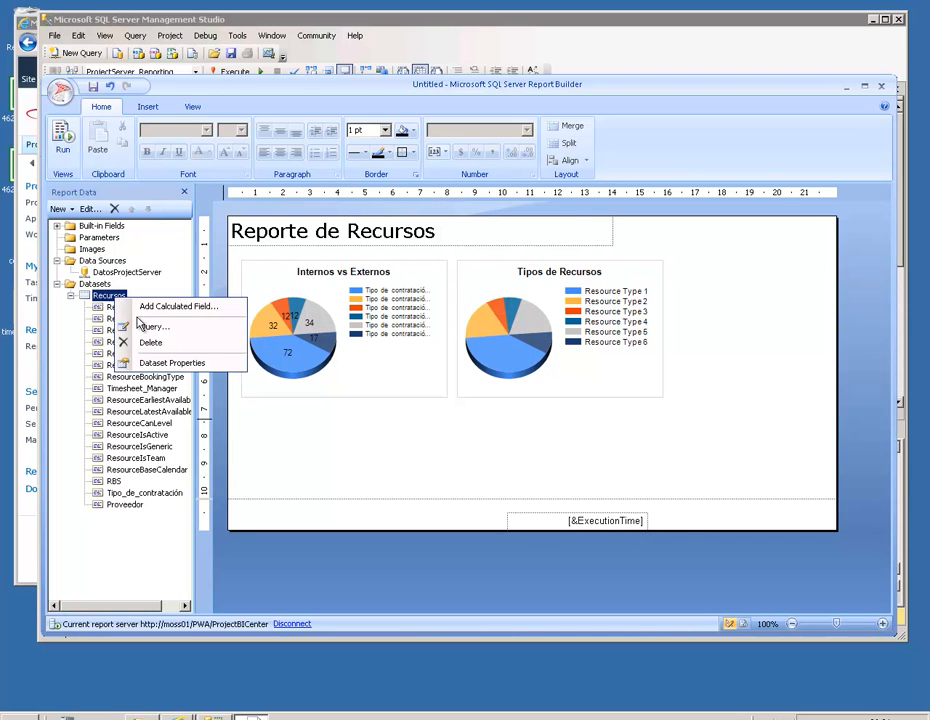
{"action": "left_click", "coordinate": [143, 308]}
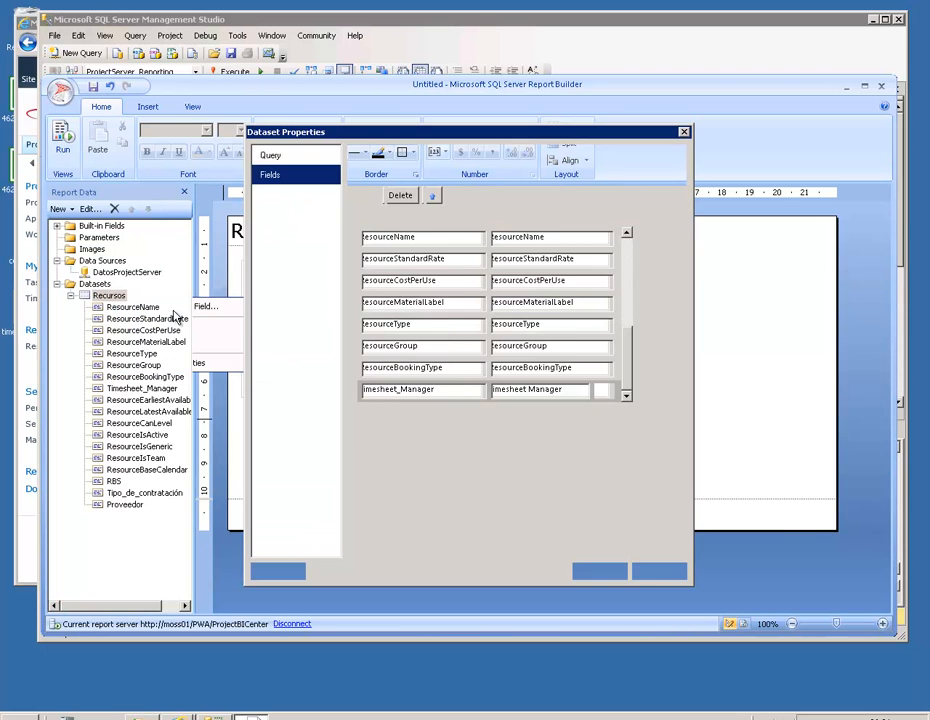
{"action": "left_click", "coordinate": [476, 544]}
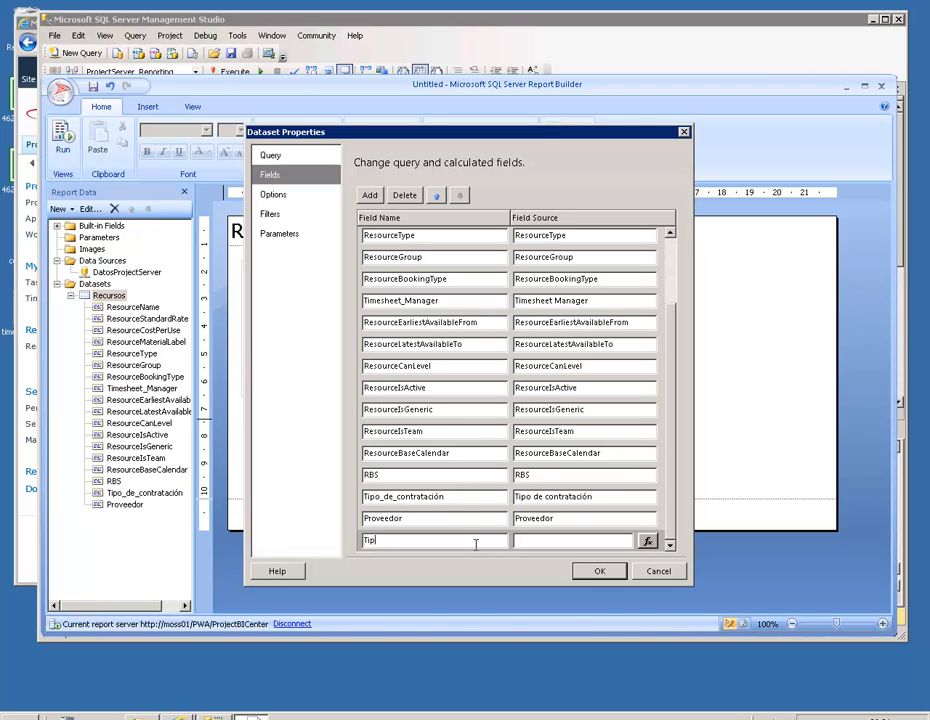
{"action": "type", "text": "TipoRecurso"}
- Define TipoRecurso with a Switch on ResourceType: <0 "Local", 2 "Trabajo", 20 "Generico", 21 "Material", and "Costo" with its comparison value left blank
{"action": "left_click", "coordinate": [648, 541]}
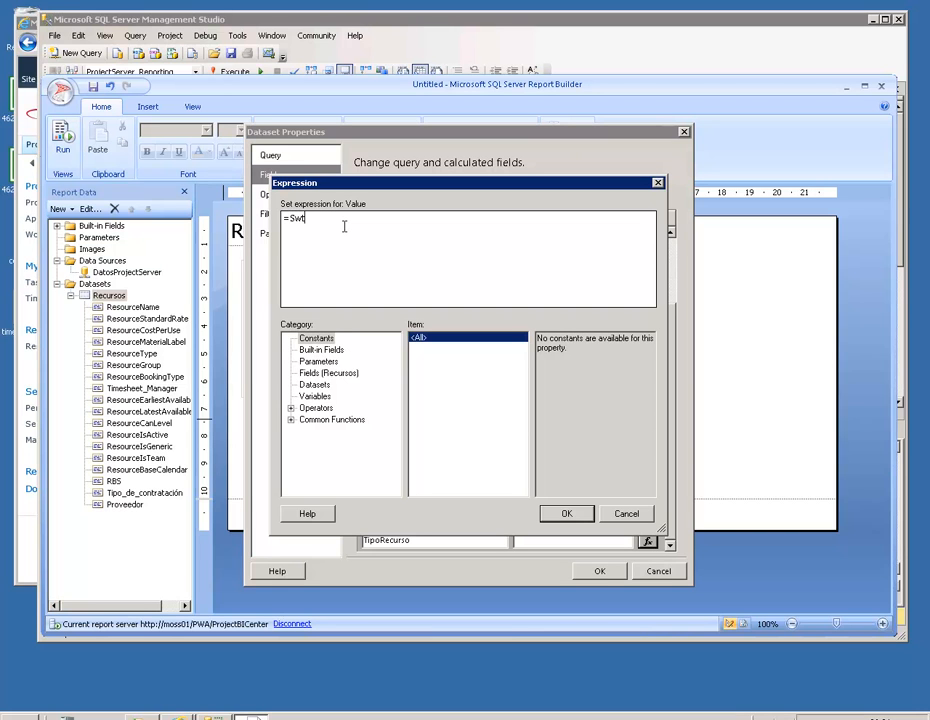
{"action": "type", "text": "ch"}
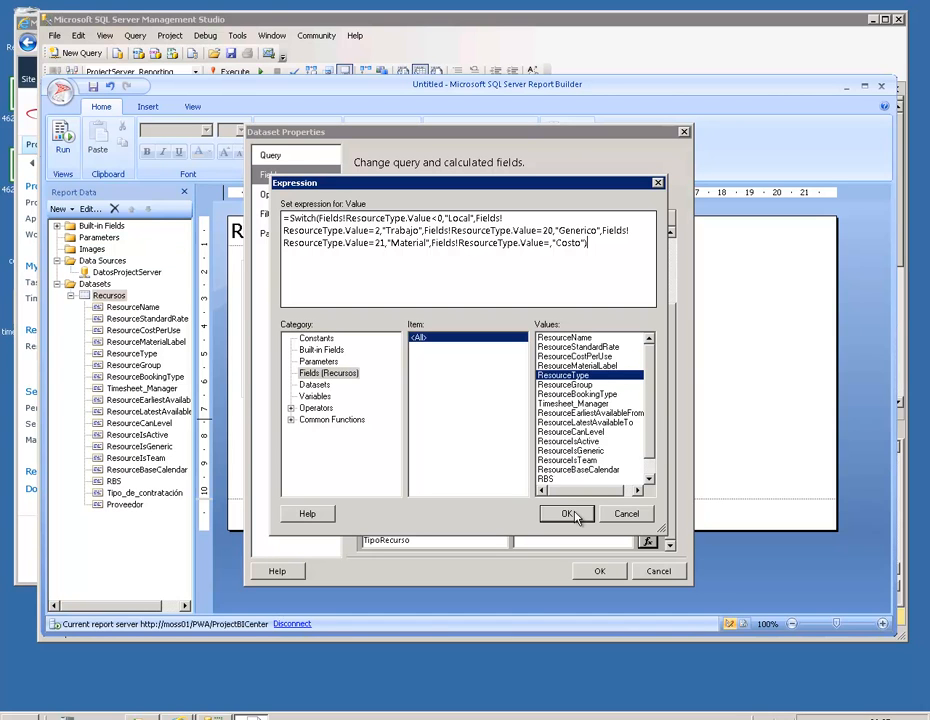
{"action": "left_click", "coordinate": [566, 514]}
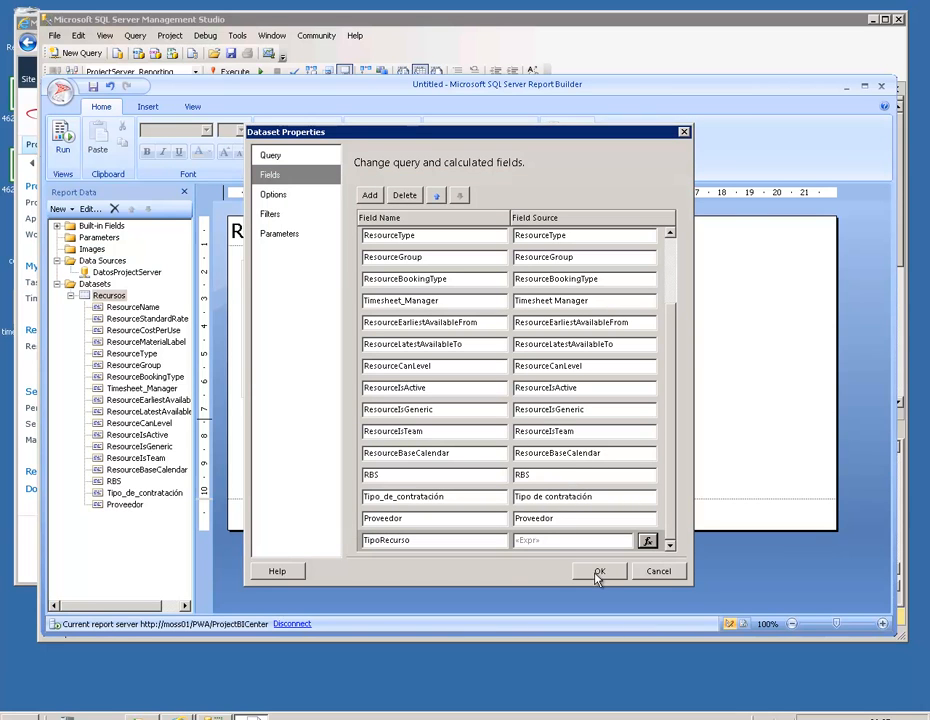
{"action": "left_click", "coordinate": [598, 574]}
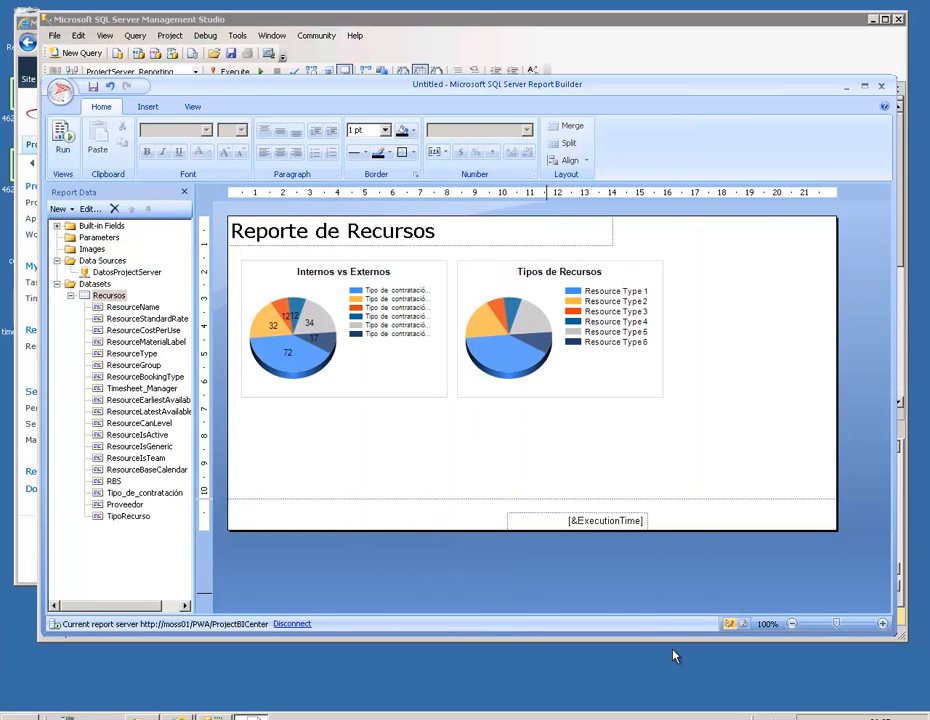
- Change the Tipos de Recursos chart's category group to TipoRecurso, then try to preview the report
{"action": "left_click", "coordinate": [759, 718]}
{"action": "left_click", "coordinate": [777, 692]}
{"action": "left_click", "coordinate": [110, 516]}
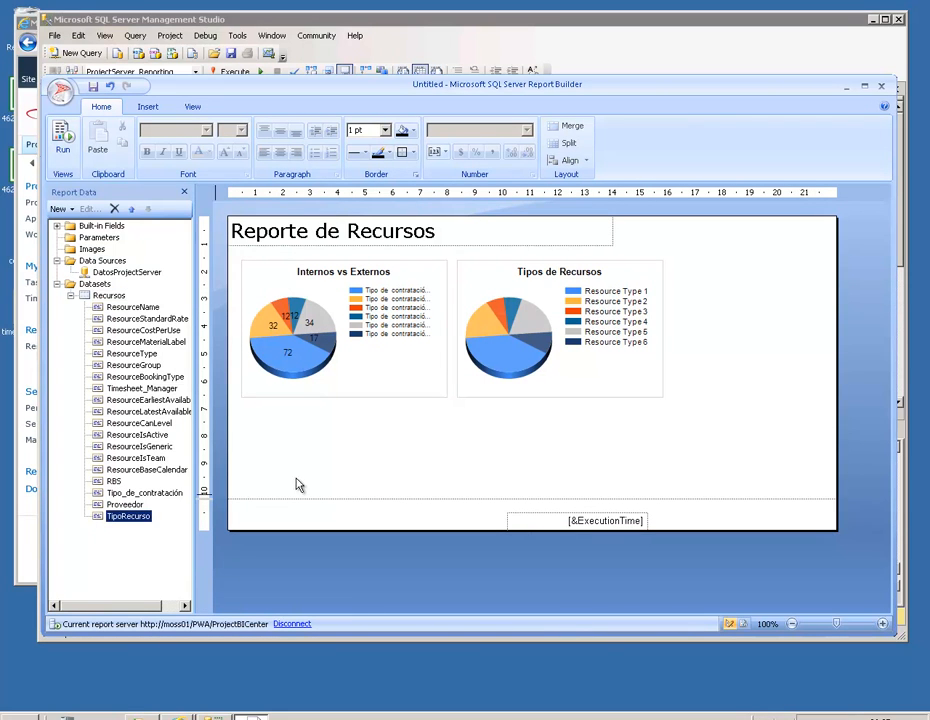
{"action": "left_click", "coordinate": [599, 375]}
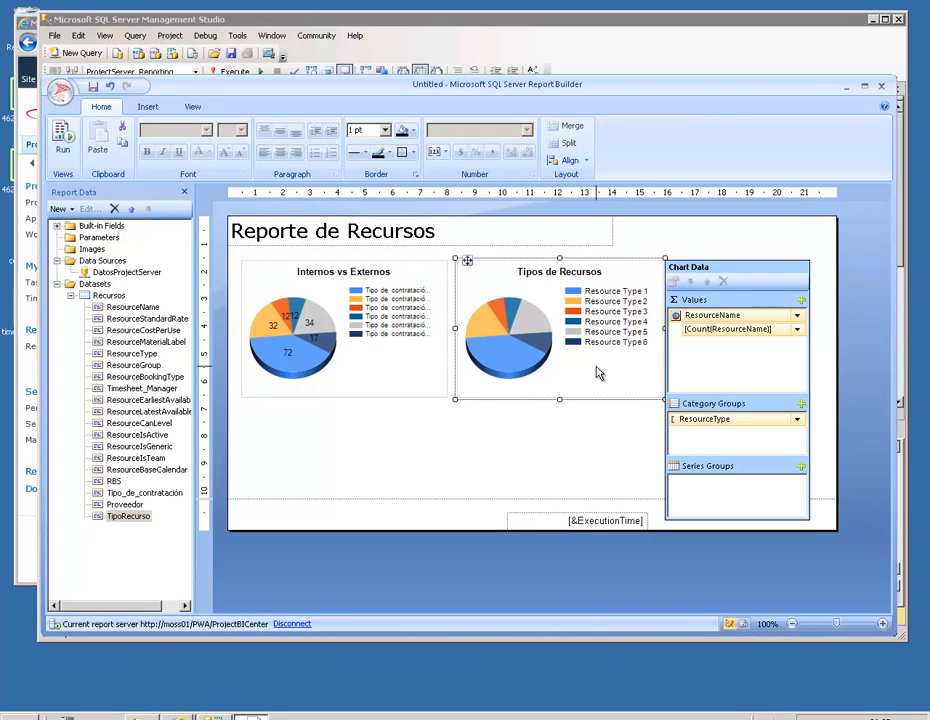
{"action": "left_click", "coordinate": [797, 426]}
{"action": "left_click", "coordinate": [820, 683]}
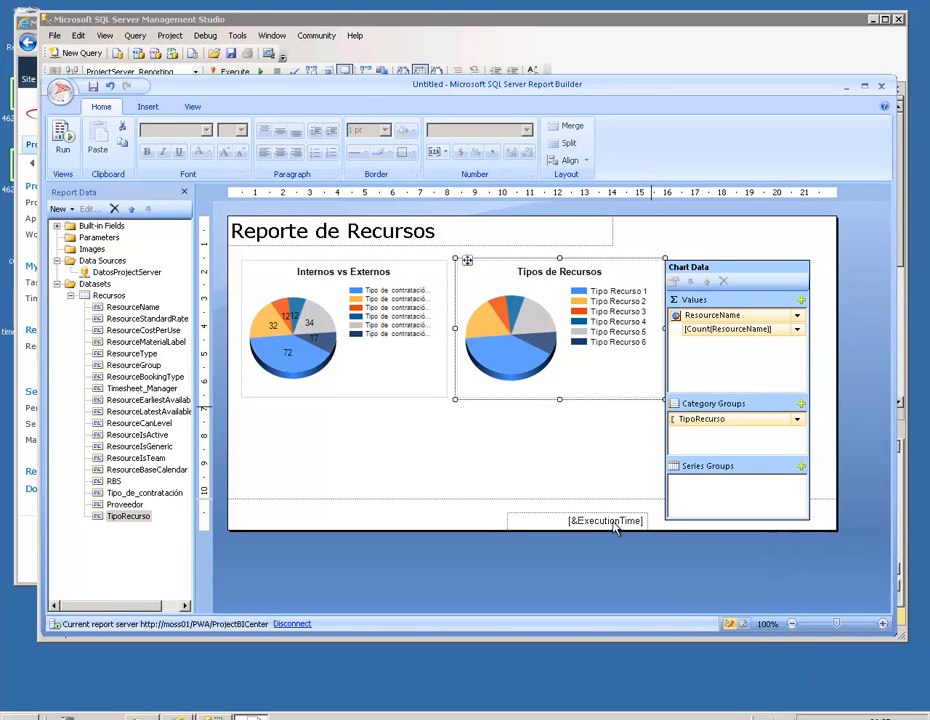
{"action": "left_click", "coordinate": [577, 463]}
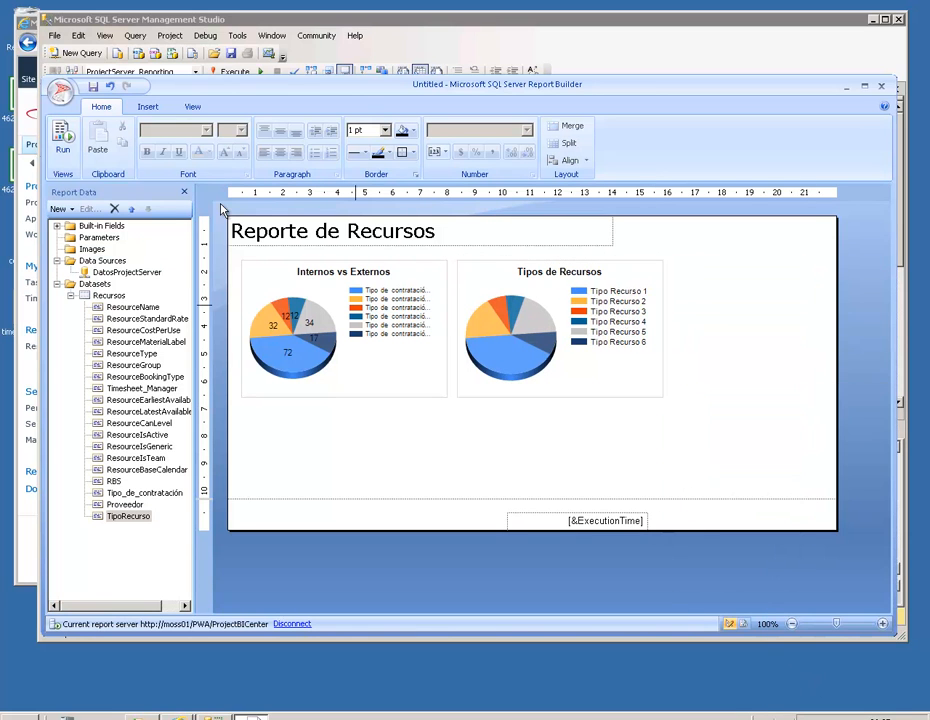
{"action": "left_click", "coordinate": [64, 138]}
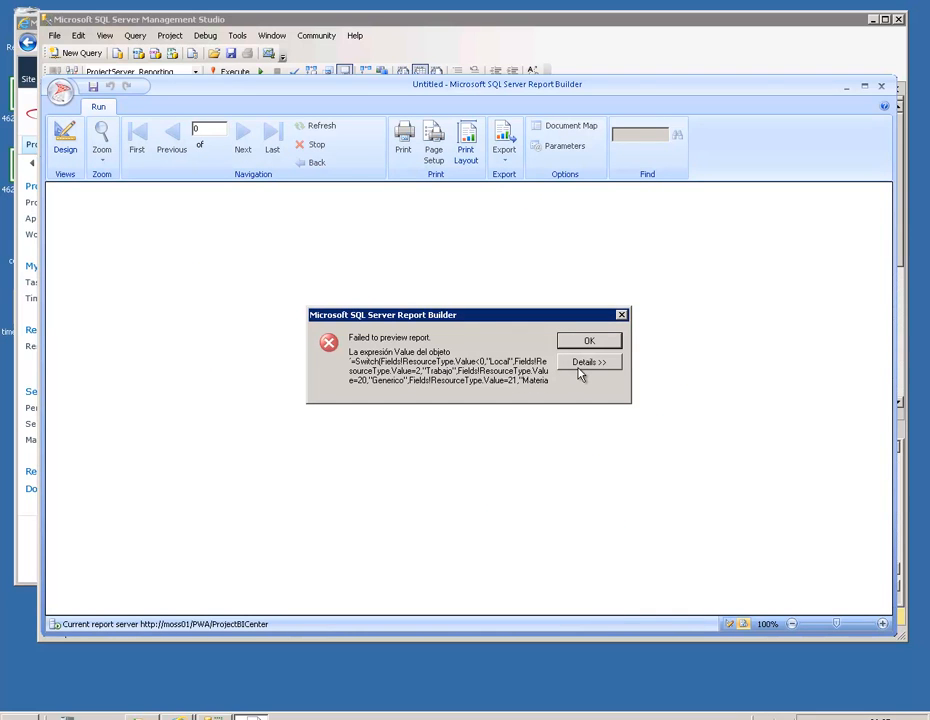
{"action": "left_click", "coordinate": [589, 362]}
{"action": "left_click", "coordinate": [589, 340]}
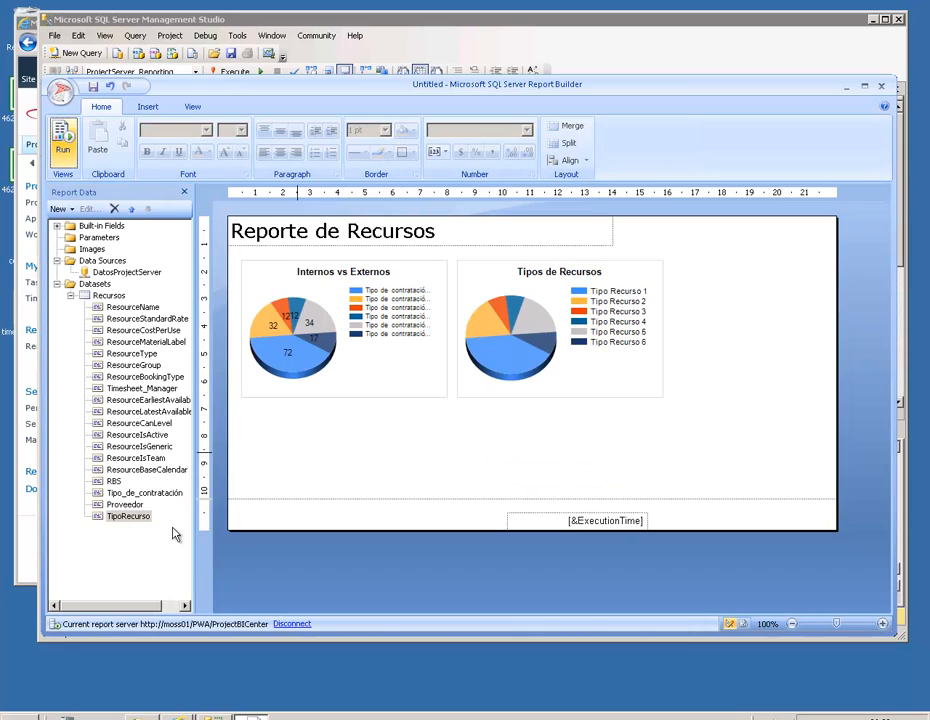
- Enter 25 as the ResourceType value for "Costo" in the TipoRecurso expression, then preview the report and return to the design
{"action": "right_click", "coordinate": [124, 518]}
{"action": "left_click", "coordinate": [141, 542]}
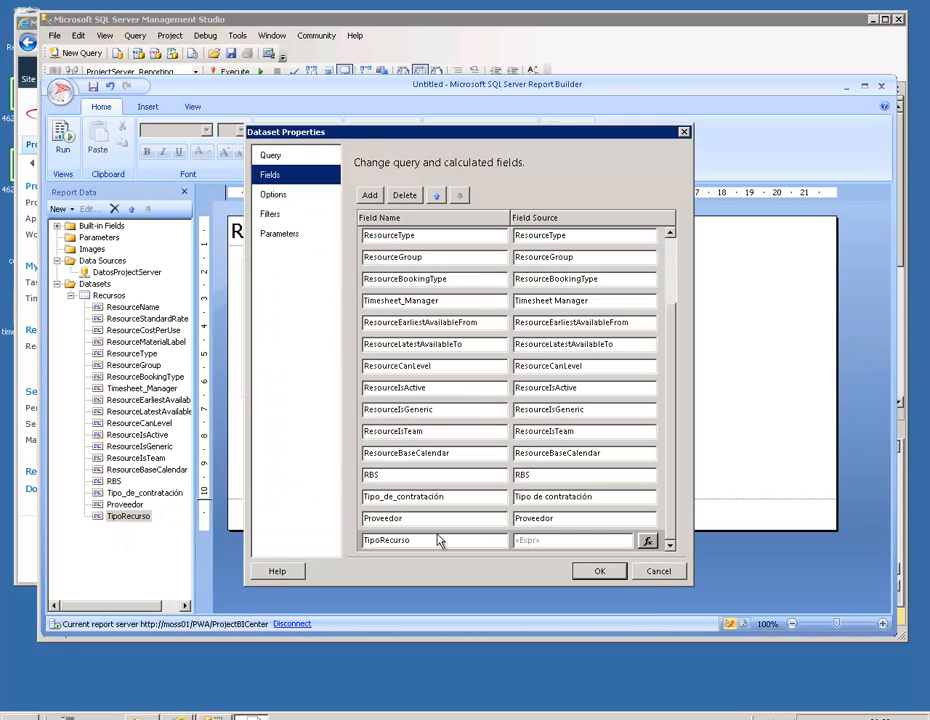
{"action": "left_click", "coordinate": [647, 541]}
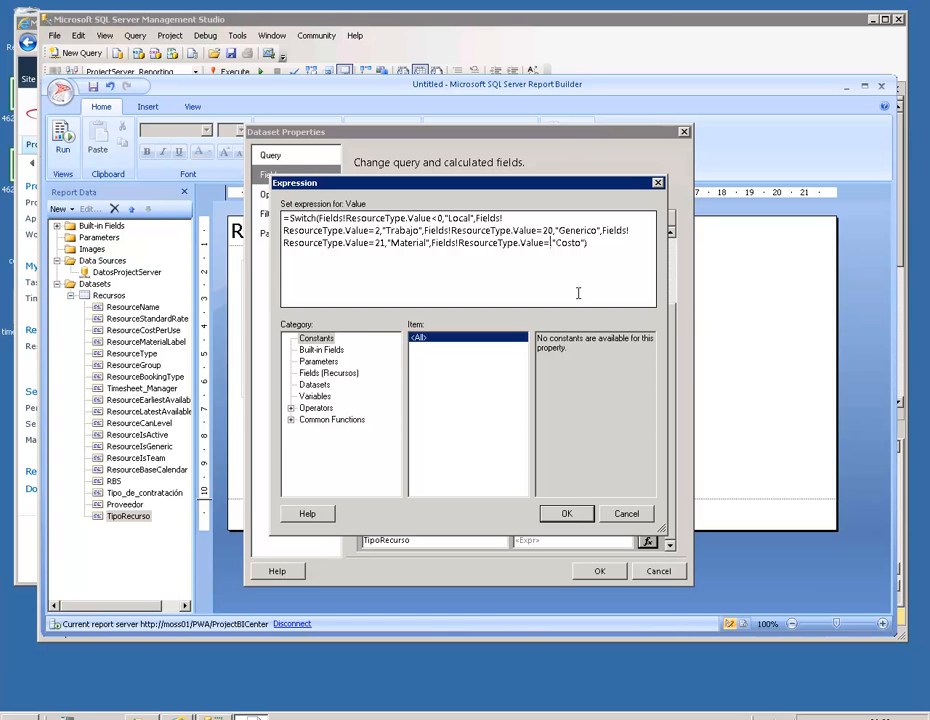
{"action": "type", "text": "25"}
{"action": "left_click", "coordinate": [587, 514]}
{"action": "left_click", "coordinate": [596, 572]}
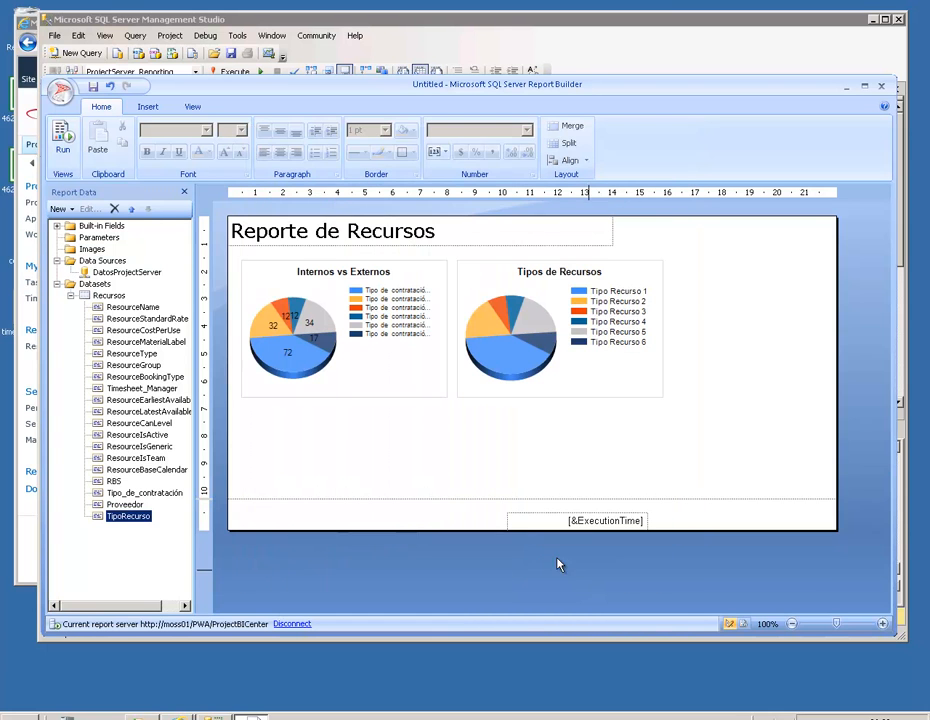
{"action": "left_click", "coordinate": [62, 152]}
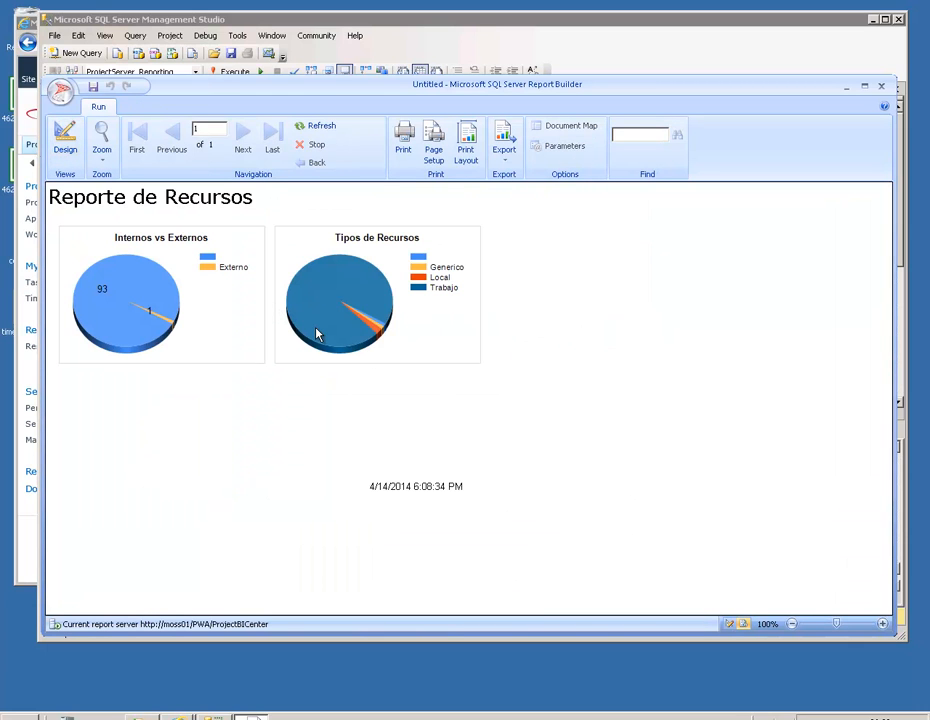
{"action": "left_click", "coordinate": [66, 137]}
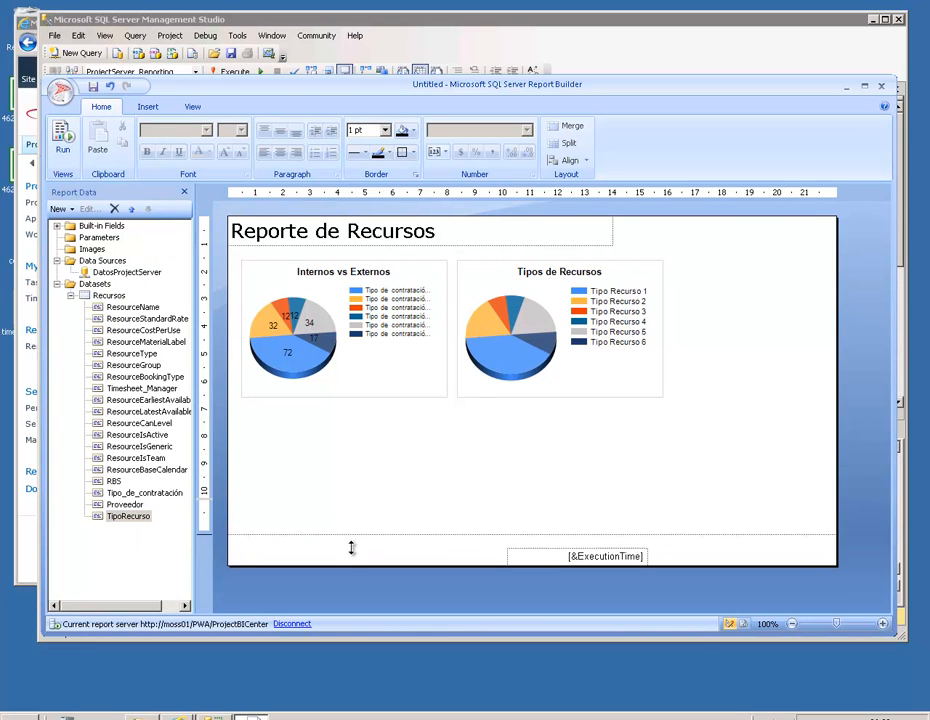
- Make the report body taller and insert a blank table below the Internos vs Externos chart
{"action": "left_click", "coordinate": [147, 106]}
{"action": "left_click", "coordinate": [101, 140]}
{"action": "left_click", "coordinate": [125, 193]}
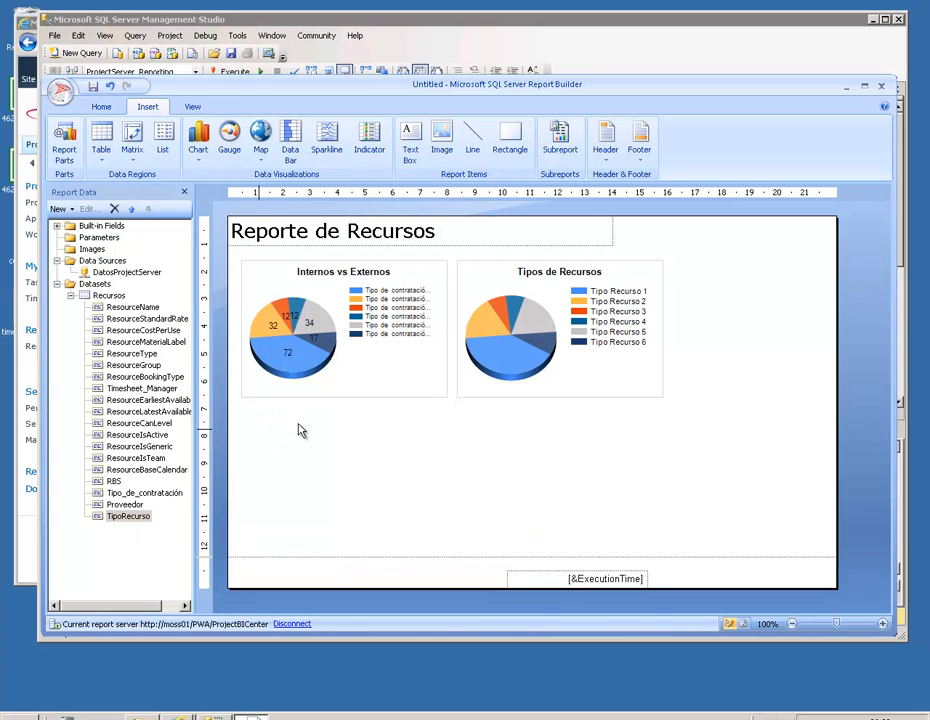
{"action": "left_click", "coordinate": [259, 429]}
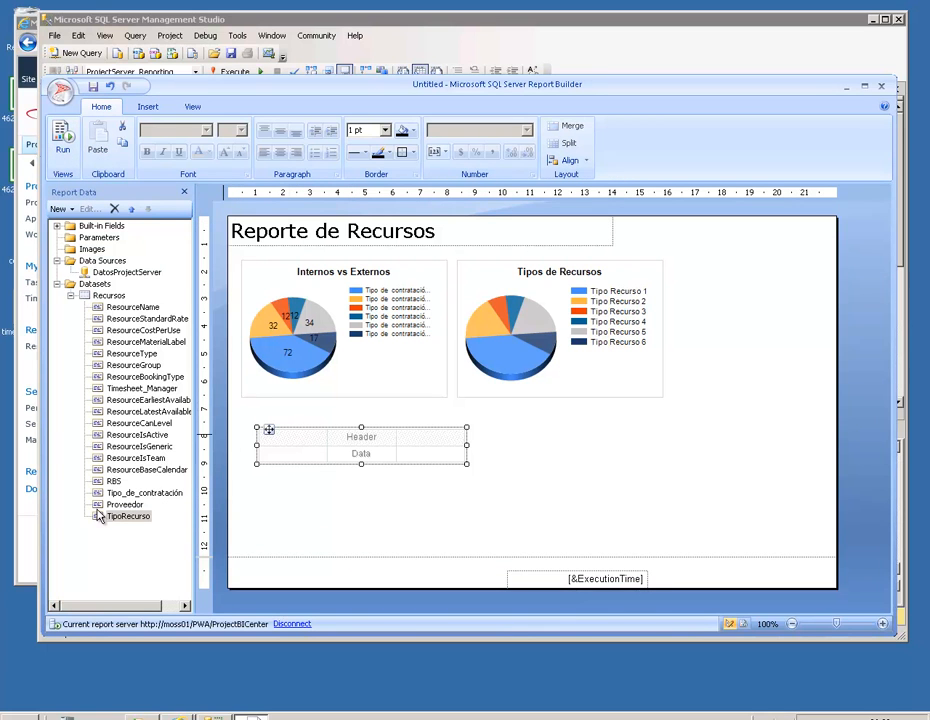
- Fill the table's data row with the fields ResourceName, ResourceStandardRate and ResourceBaseCalendar
{"action": "left_click_drag", "start_coordinate": [100, 517], "coordinate": [301, 465]}
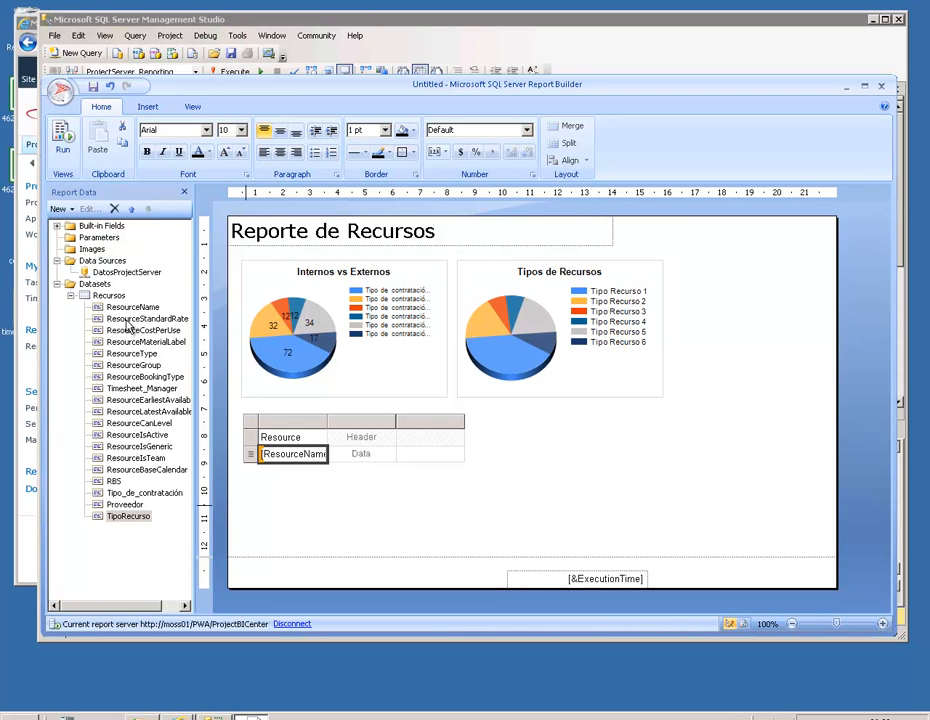
{"action": "left_click_drag", "start_coordinate": [145, 318], "coordinate": [361, 458]}
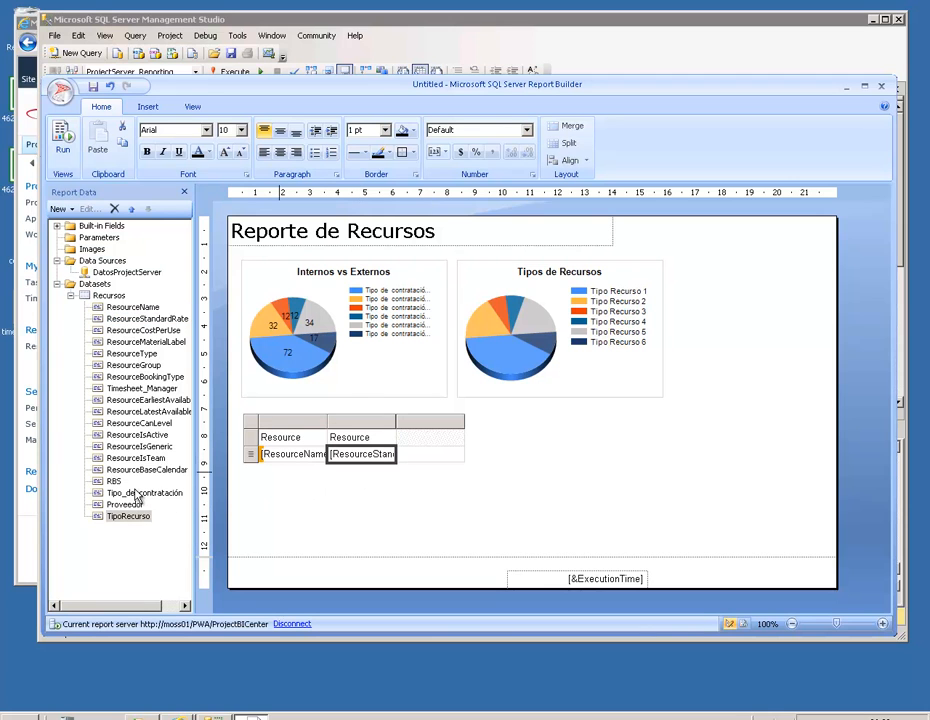
{"action": "left_click_drag", "start_coordinate": [128, 516], "coordinate": [437, 472]}
- Widen the table's first column and change its header to "Nombre del Recurso"
{"action": "left_click", "coordinate": [295, 437]}
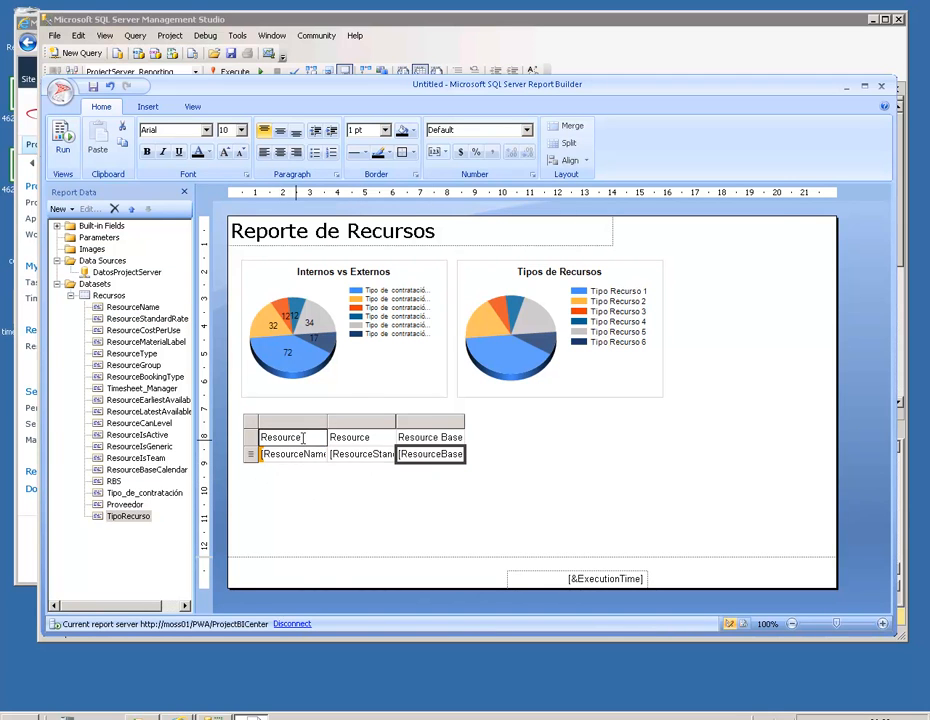
{"action": "left_click_drag", "start_coordinate": [327, 422], "coordinate": [390, 420]}
{"action": "left_click", "coordinate": [322, 440]}
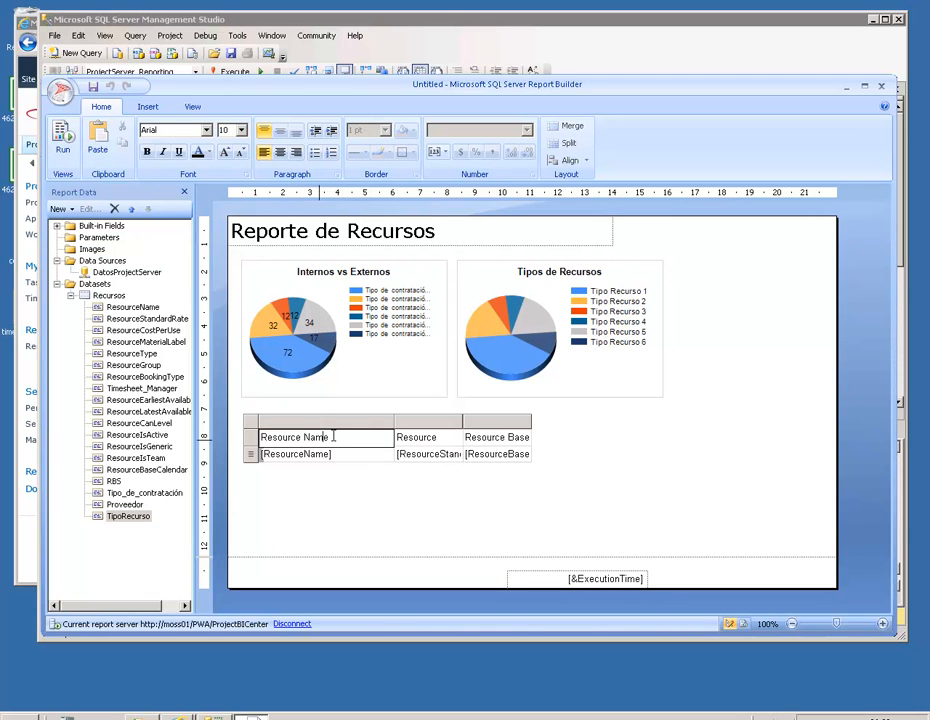
{"action": "left_click_drag", "start_coordinate": [333, 437], "coordinate": [246, 437]}
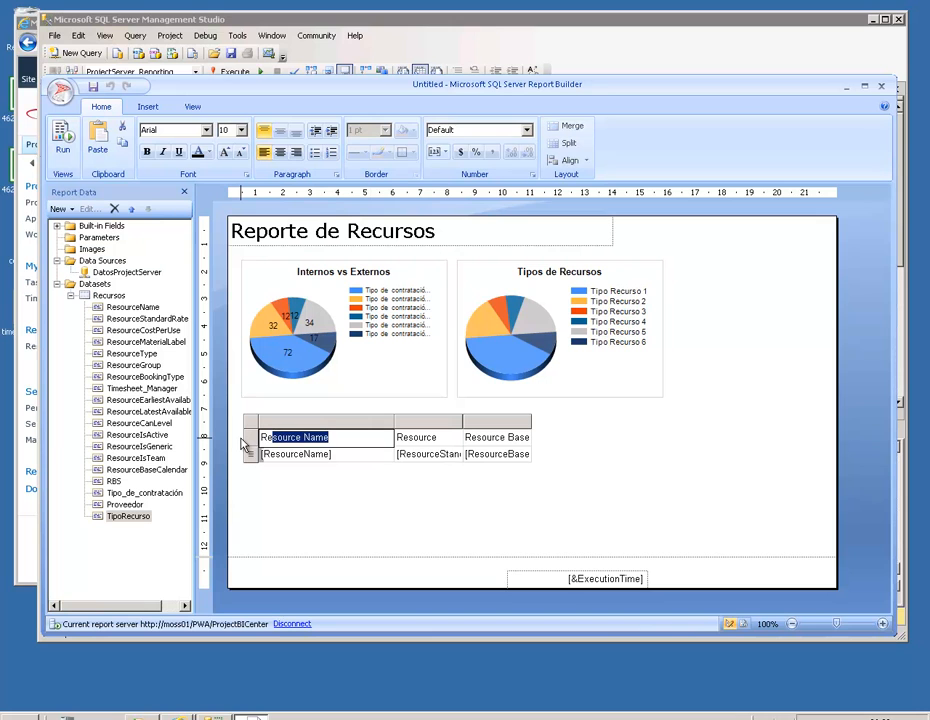
{"action": "key", "text": "BackSpace"}
{"action": "key", "text": "BackSpace"}
{"action": "type", "text": "Nombre del Recurso"}
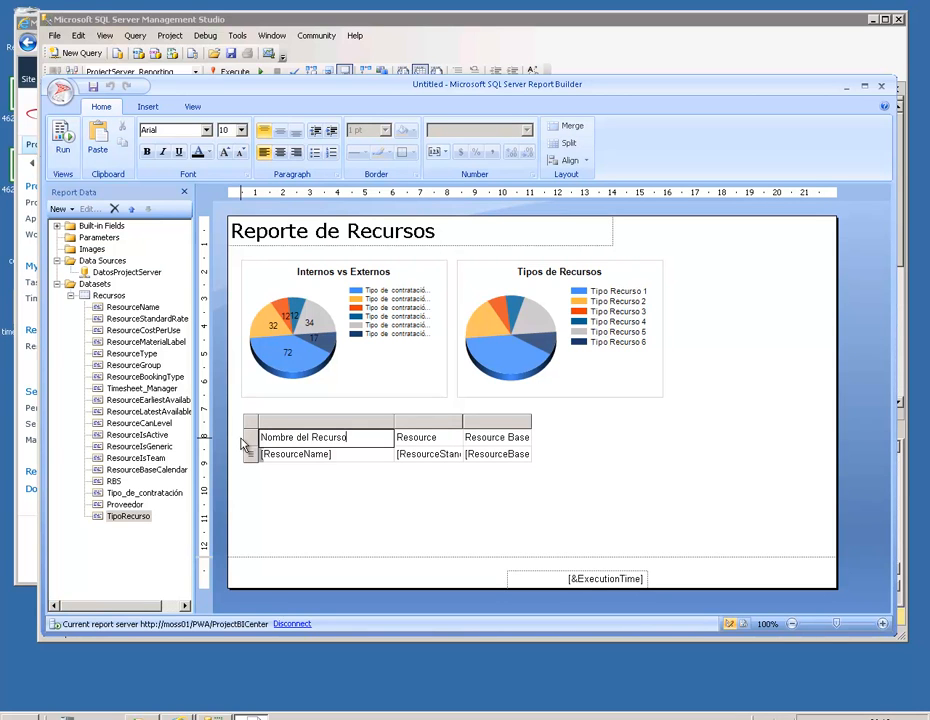
- Change the second and third column headers to "Tasa Estandar" and "Calendario Base"
{"action": "left_click", "coordinate": [417, 437]}
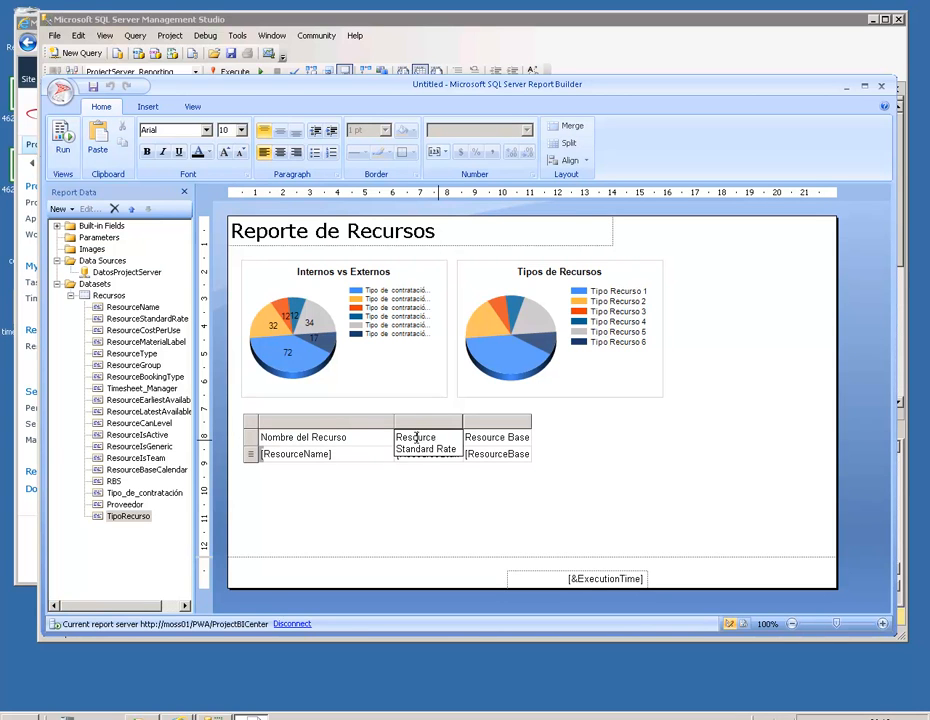
{"action": "double_click", "coordinate": [416, 438]}
{"action": "key", "text": "ctrl+a"}
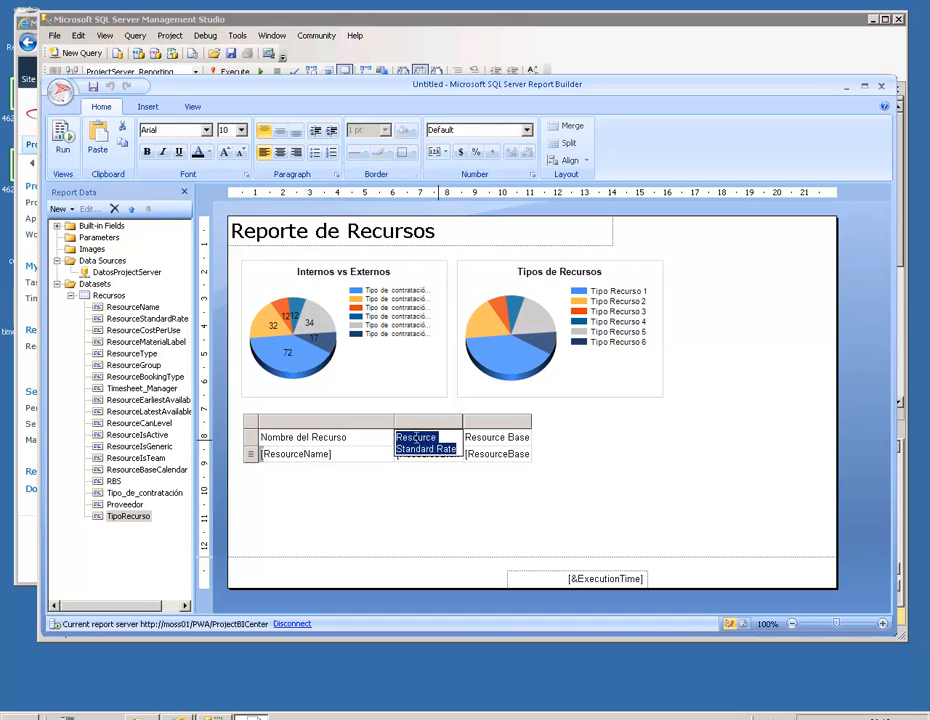
{"action": "type", "text": "Tasa Estan"}
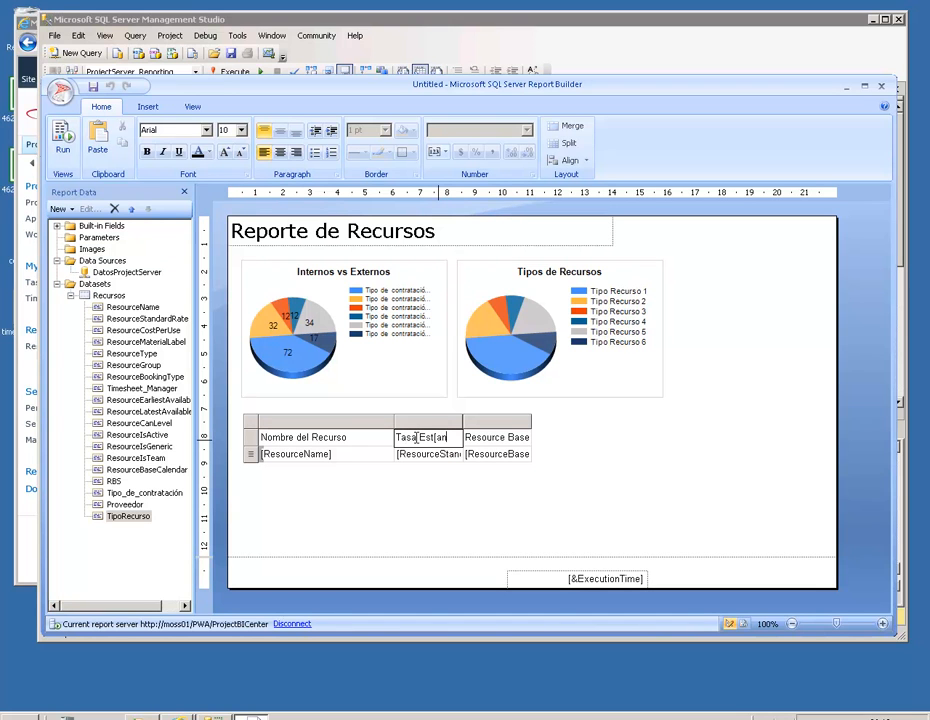
{"action": "type", "text": "dar"}
{"action": "left_click", "coordinate": [484, 438]}
{"action": "left_click_drag", "start_coordinate": [466, 437], "coordinate": [529, 502]}
{"action": "type", "text": "Calendario Base"}
{"action": "left_click", "coordinate": [595, 456]}
- Widen the Calendario Base and Tasa Estandar columns of the table
{"action": "left_click", "coordinate": [509, 435]}
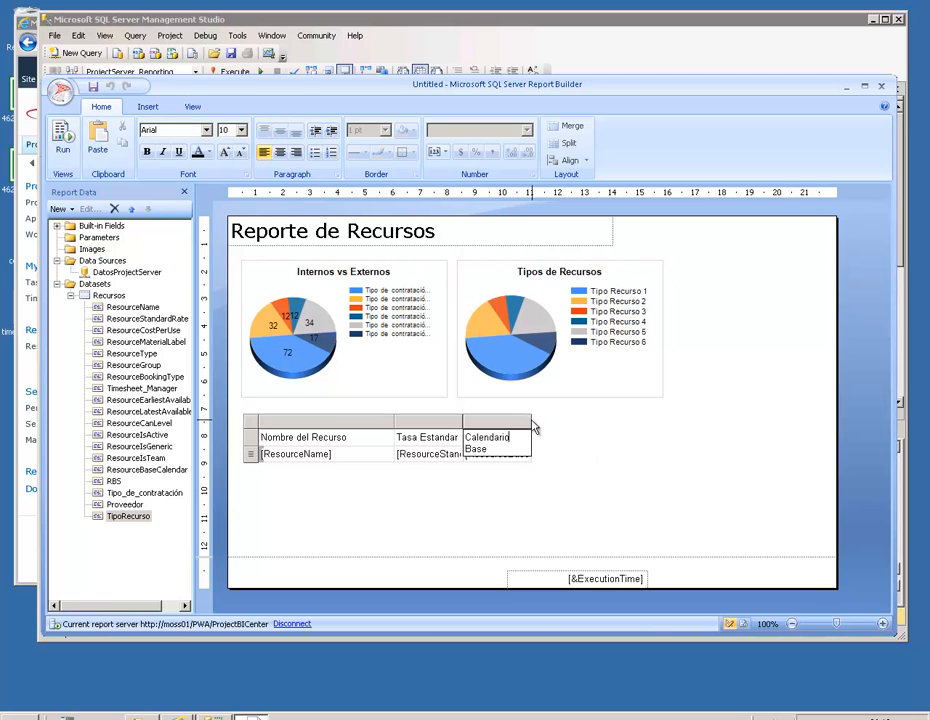
{"action": "left_click", "coordinate": [533, 421]}
{"action": "left_click_drag", "start_coordinate": [533, 421], "coordinate": [565, 421]}
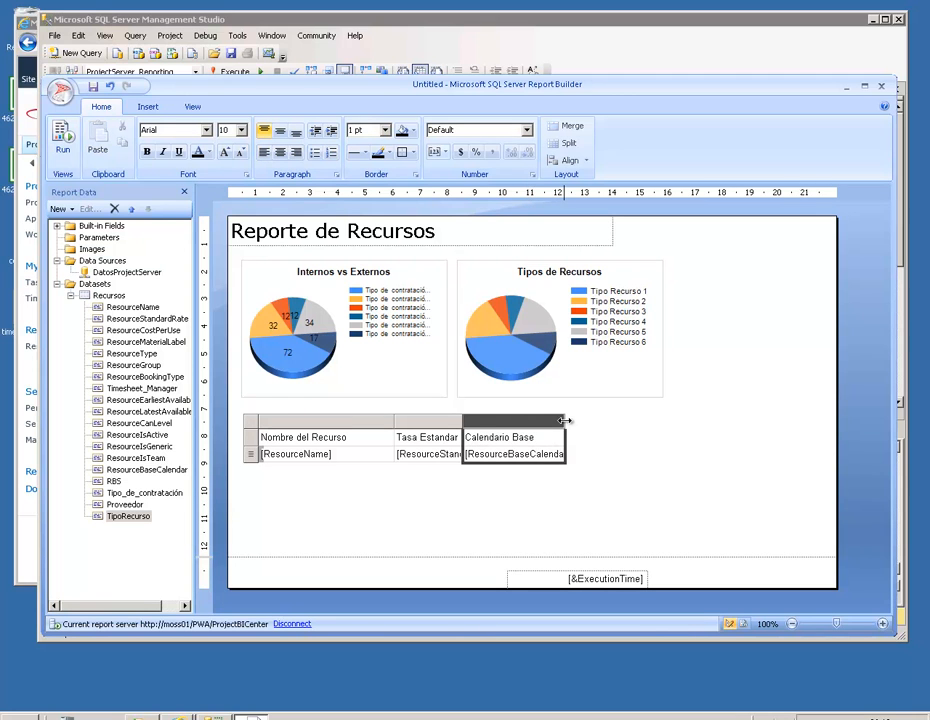
{"action": "left_click", "coordinate": [475, 413]}
{"action": "left_click", "coordinate": [475, 435]}
{"action": "left_click", "coordinate": [452, 421]}
{"action": "left_click_drag", "start_coordinate": [462, 424], "coordinate": [492, 424]}
- Add a parent row group by TipoRecurso with a group header to the resource table's data row
{"action": "left_click", "coordinate": [263, 451]}
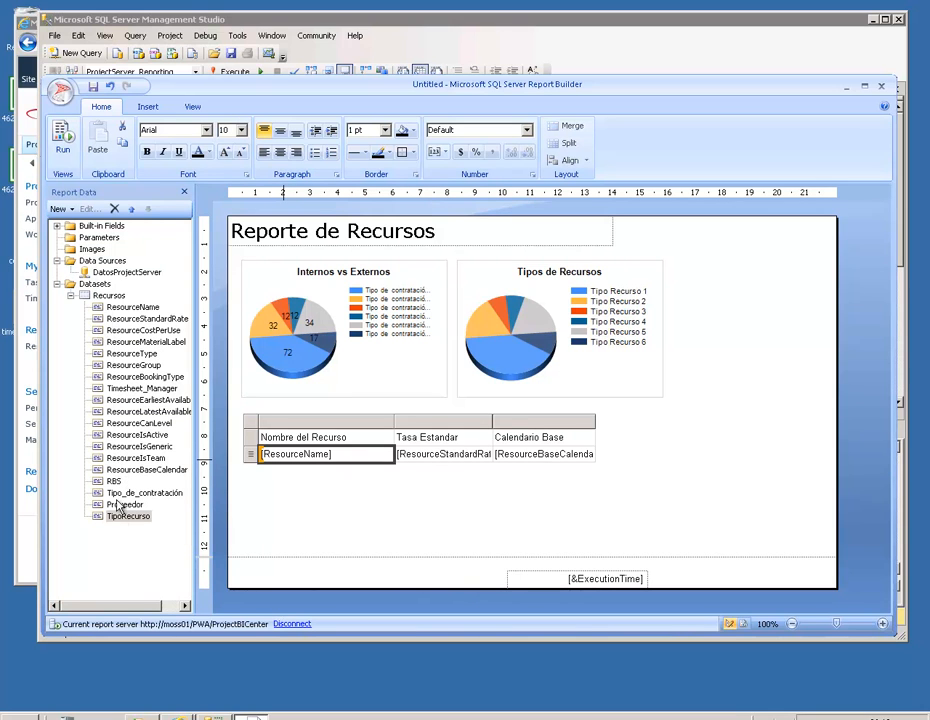
{"action": "right_click", "coordinate": [255, 458]}
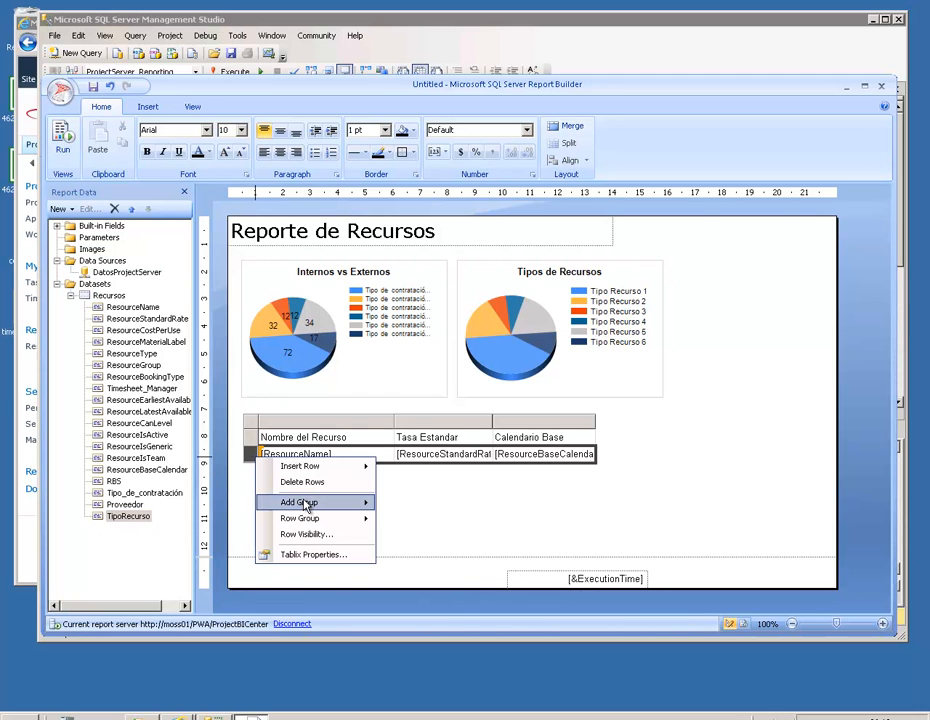
{"action": "mouse_move", "coordinate": [310, 502]}
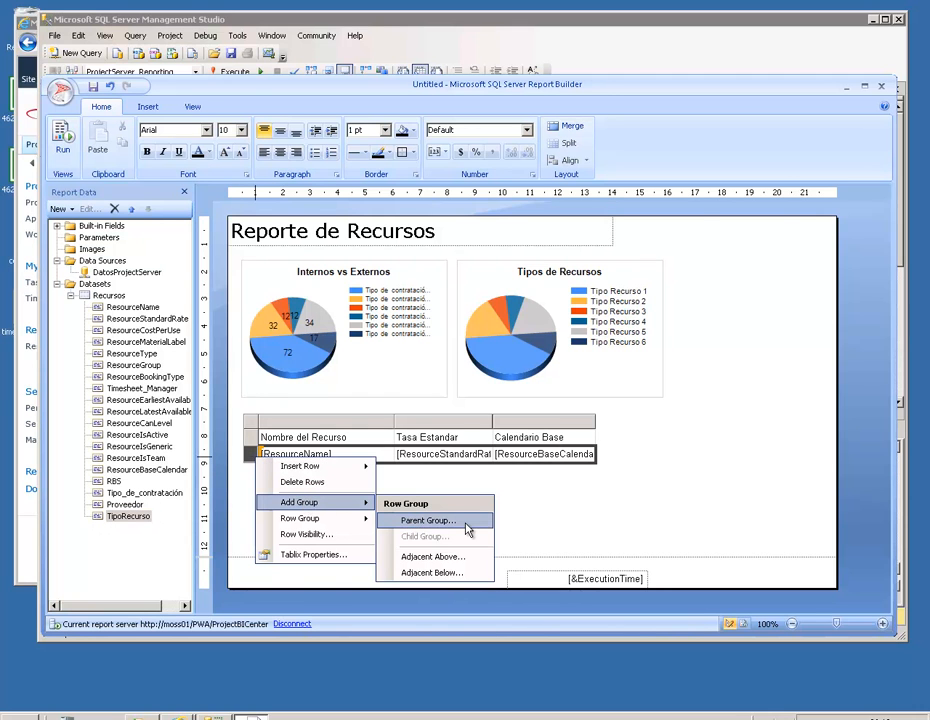
{"action": "left_click", "coordinate": [416, 522]}
{"action": "left_click", "coordinate": [590, 319]}
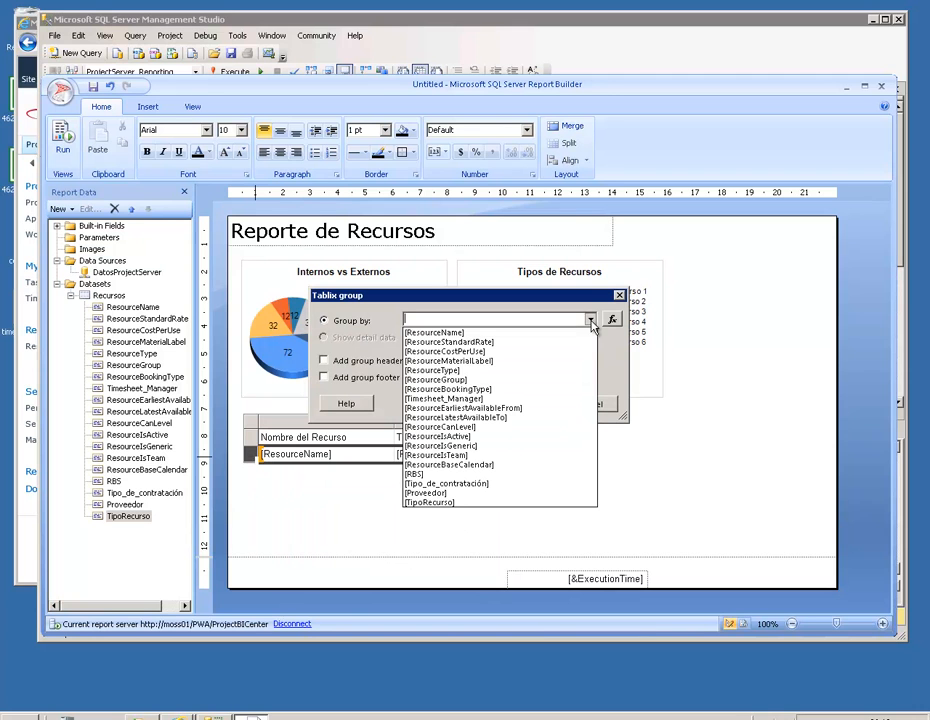
{"action": "left_click", "coordinate": [446, 502]}
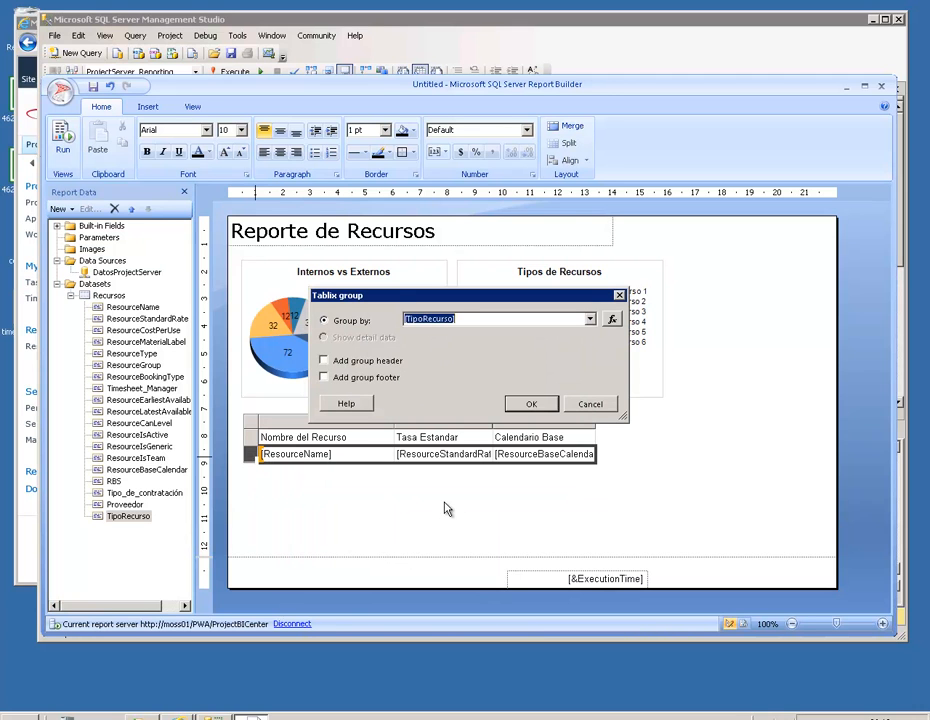
{"action": "left_click", "coordinate": [364, 365]}
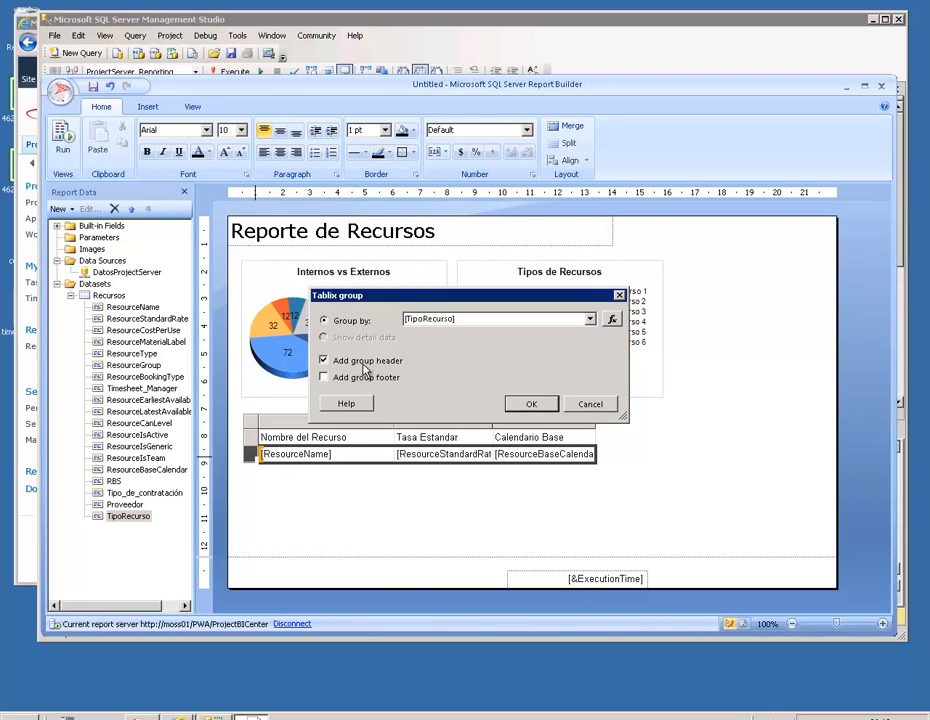
{"action": "left_click", "coordinate": [522, 408]}
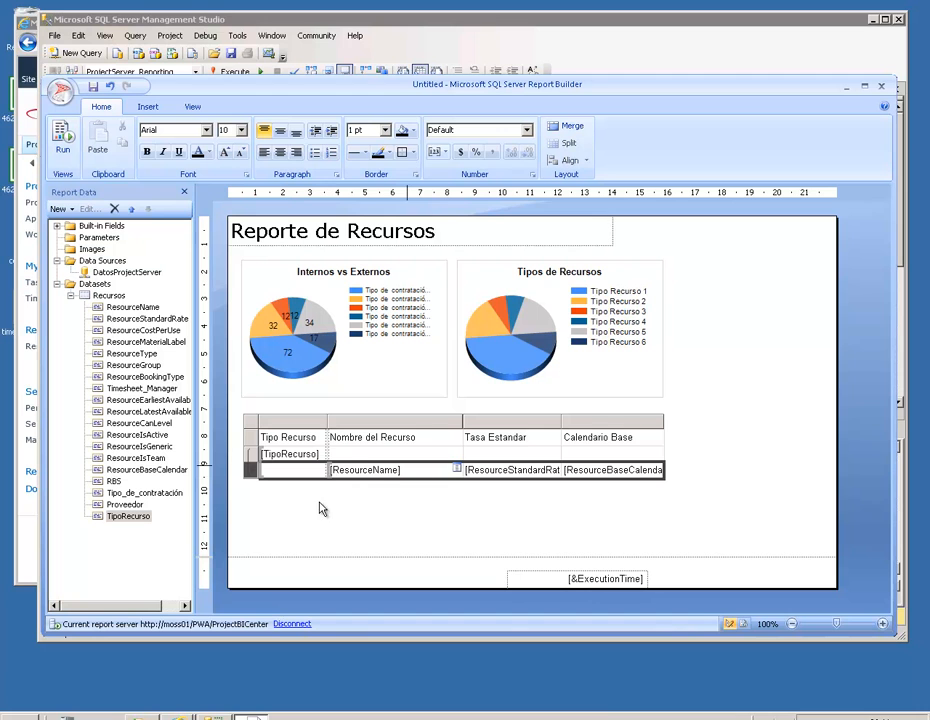
- Fill the group header cell under Nombre del Recurso with a Count of ResourceName, and run the report
{"action": "left_click", "coordinate": [426, 458]}
{"action": "left_click", "coordinate": [457, 454]}
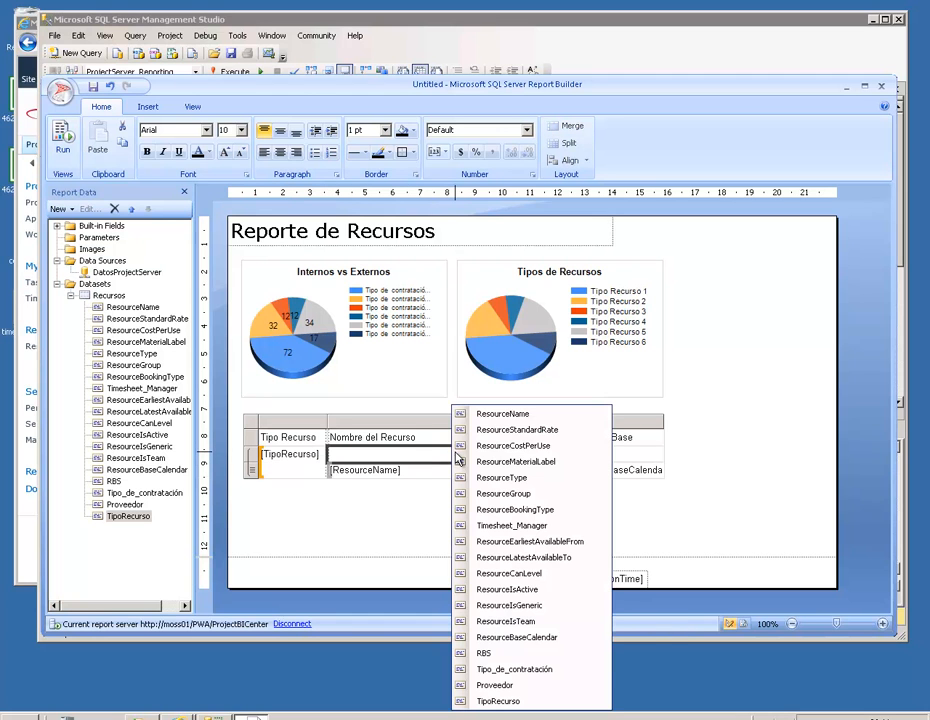
{"action": "left_click", "coordinate": [462, 413]}
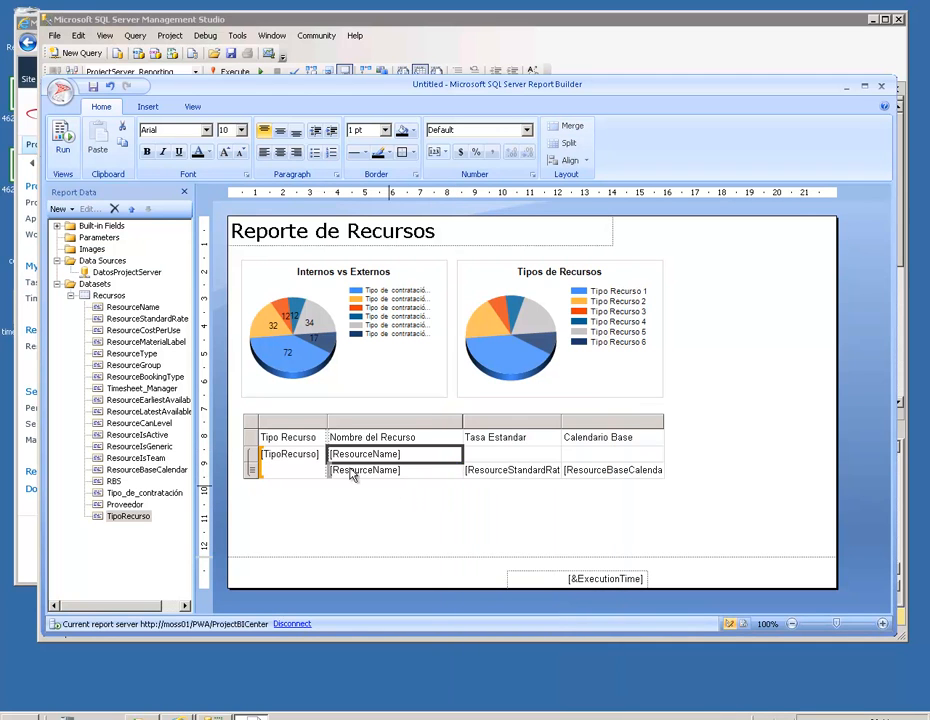
{"action": "right_click", "coordinate": [413, 459]}
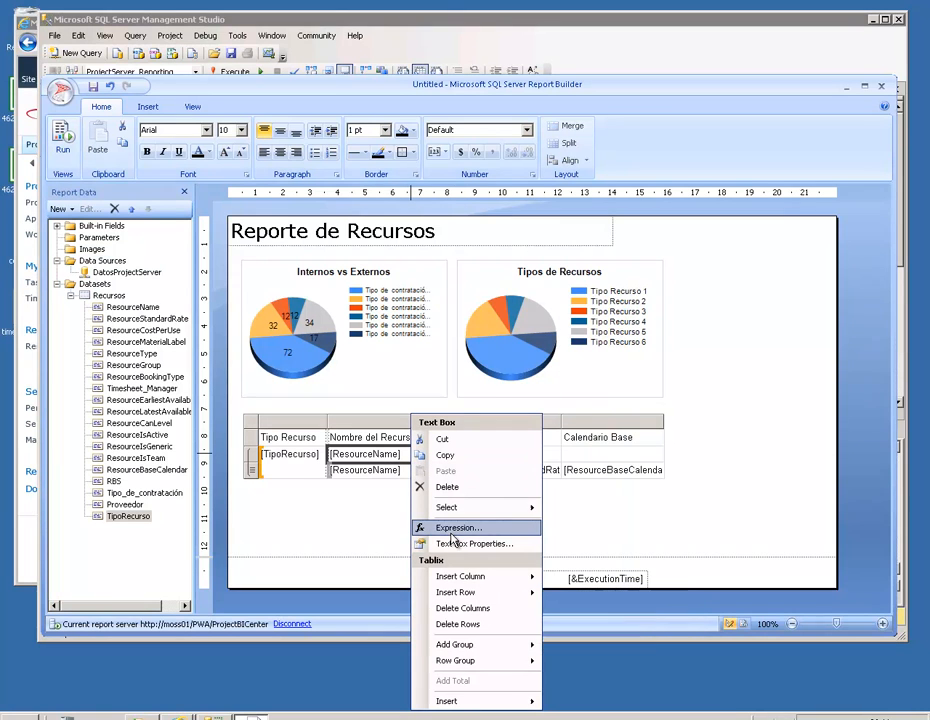
{"action": "left_click", "coordinate": [451, 530]}
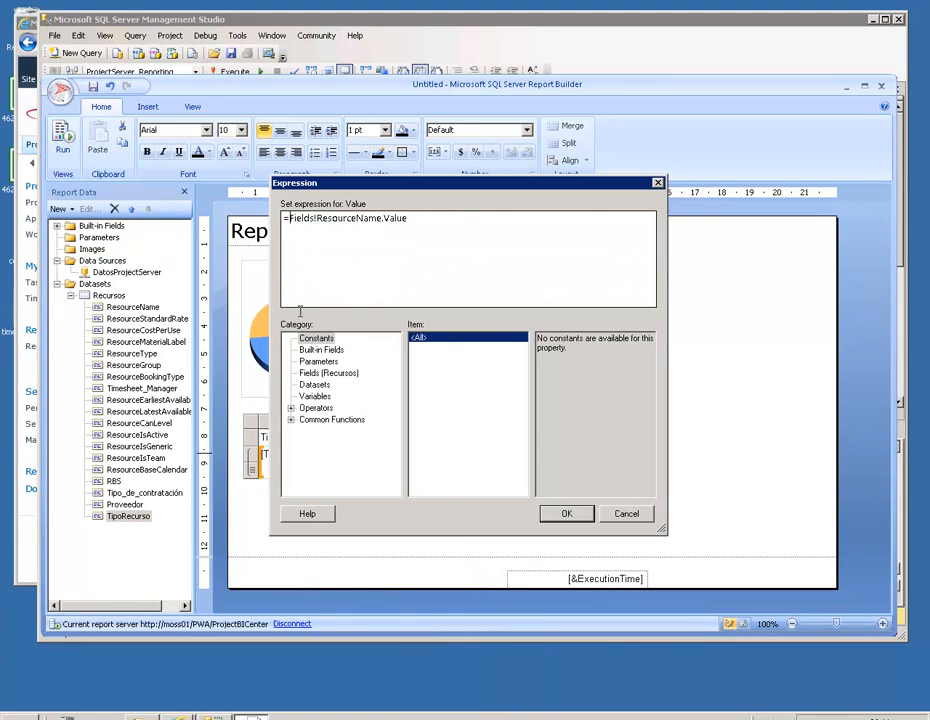
{"action": "left_click", "coordinate": [291, 419]}
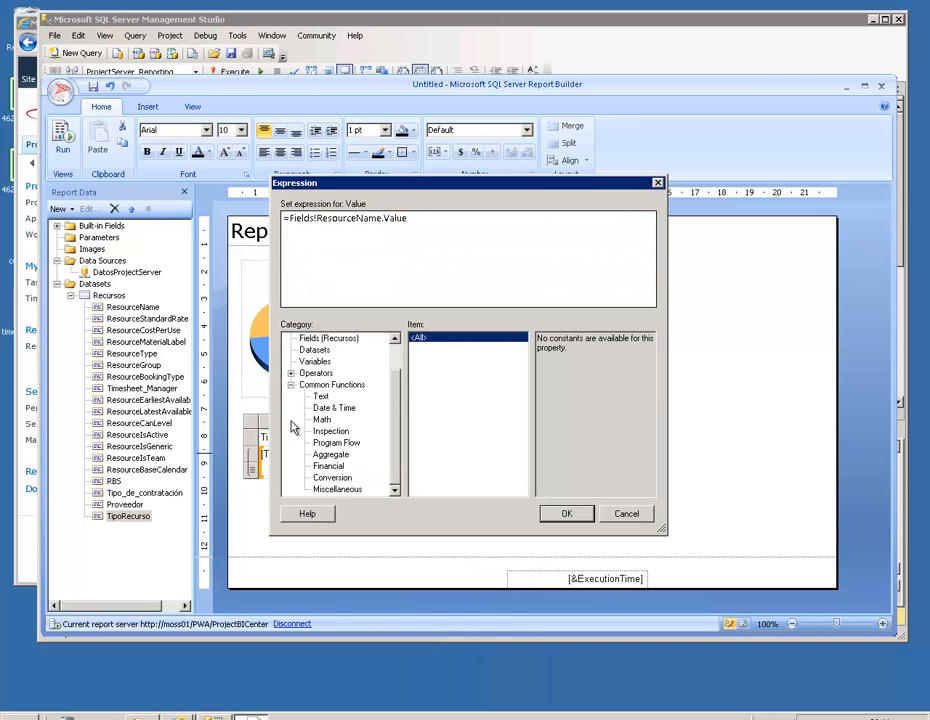
{"action": "left_click", "coordinate": [330, 455]}
{"action": "double_click", "coordinate": [421, 346]}
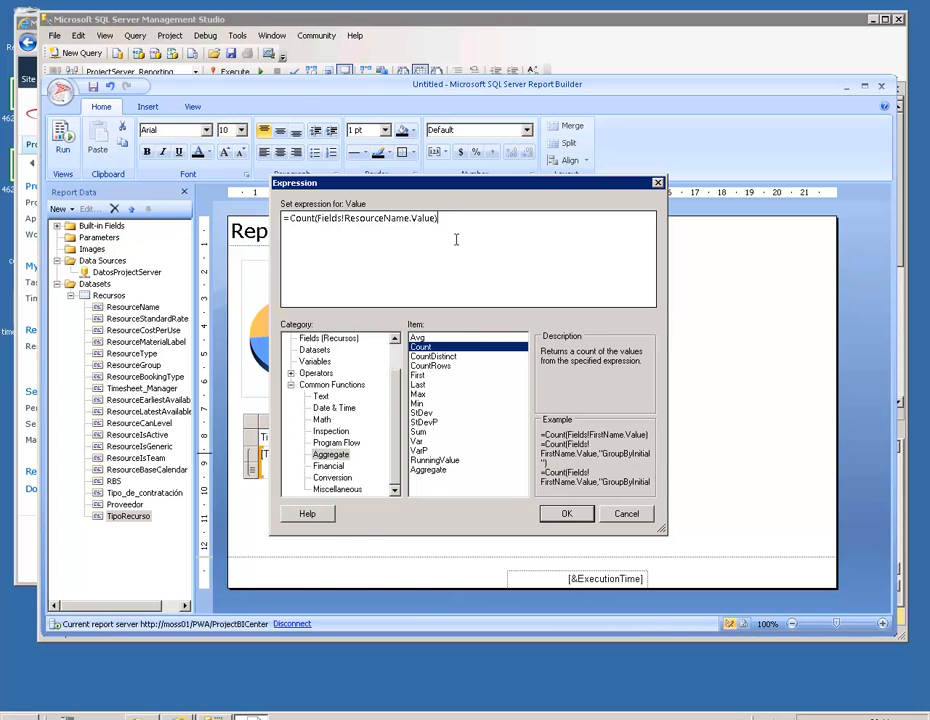
{"action": "left_click", "coordinate": [552, 516]}
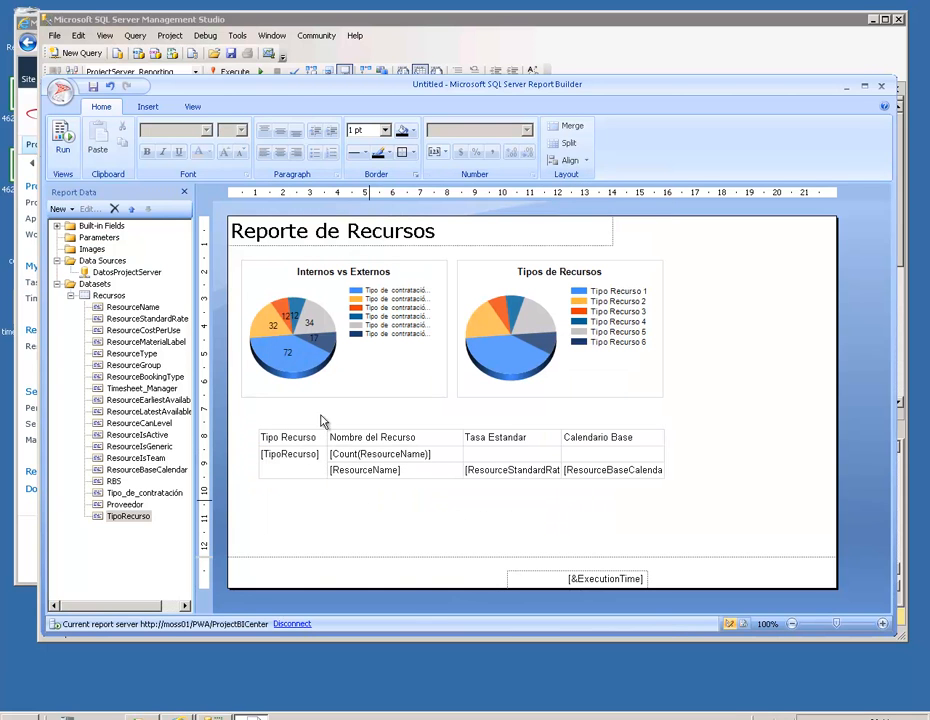
{"action": "left_click", "coordinate": [61, 135]}
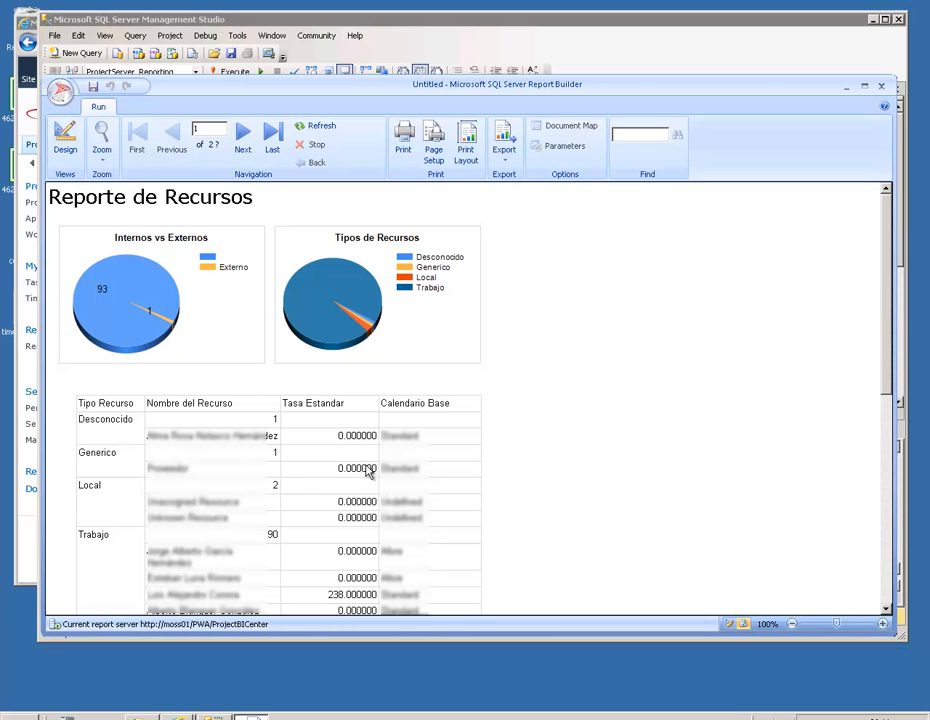
- Back in design view, set the table's detail row to be initially hidden and toggled by TipoRecurso
{"action": "left_click", "coordinate": [55, 145]}
{"action": "left_click", "coordinate": [289, 455]}
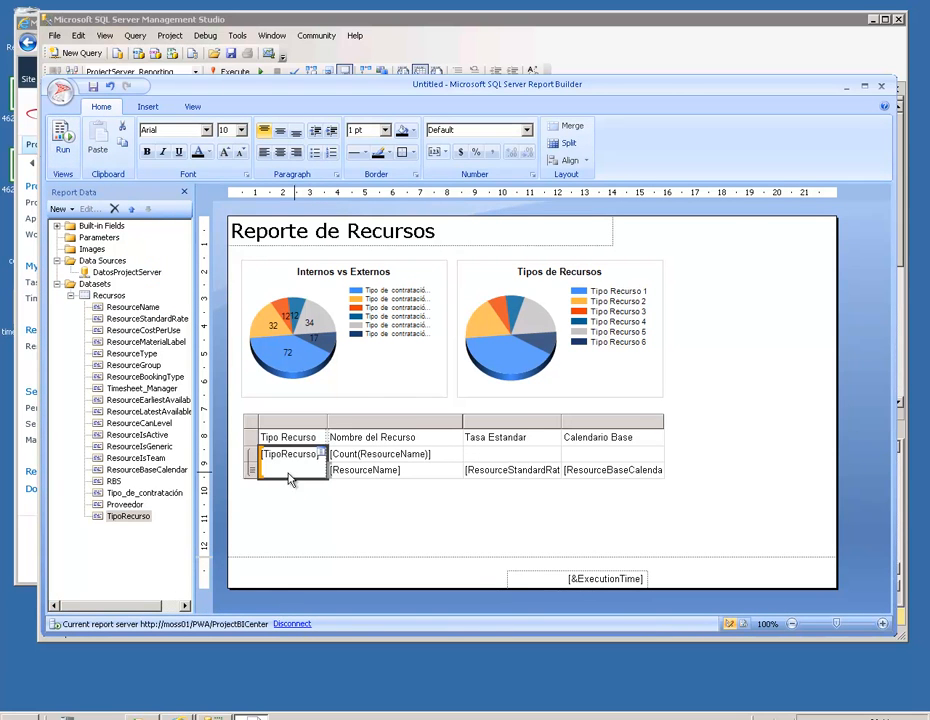
{"action": "left_click", "coordinate": [251, 471]}
{"action": "right_click", "coordinate": [252, 472]}
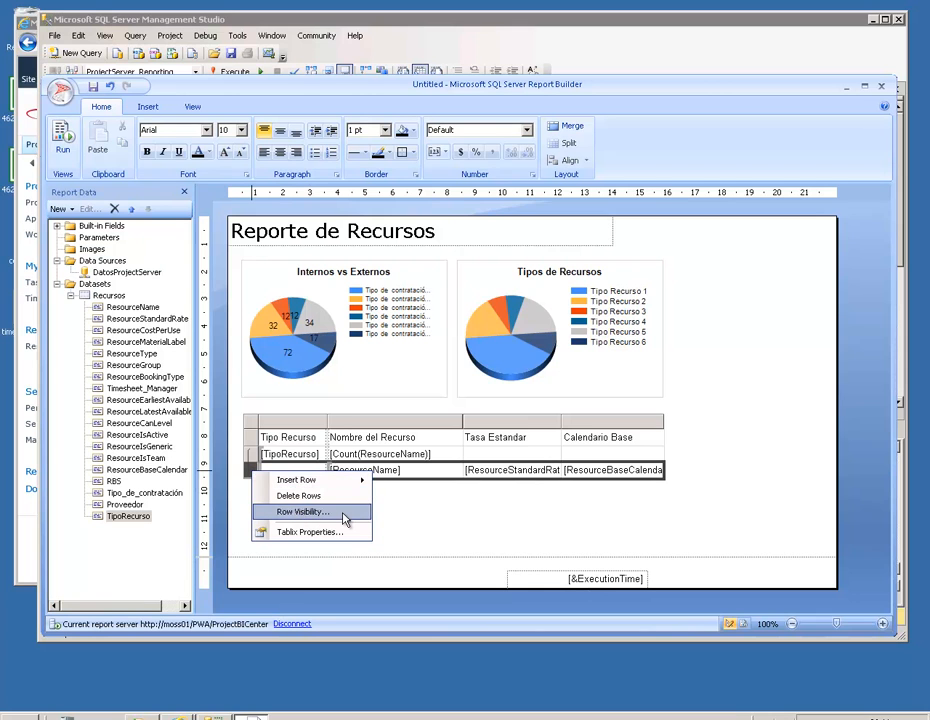
{"action": "left_click", "coordinate": [345, 515]}
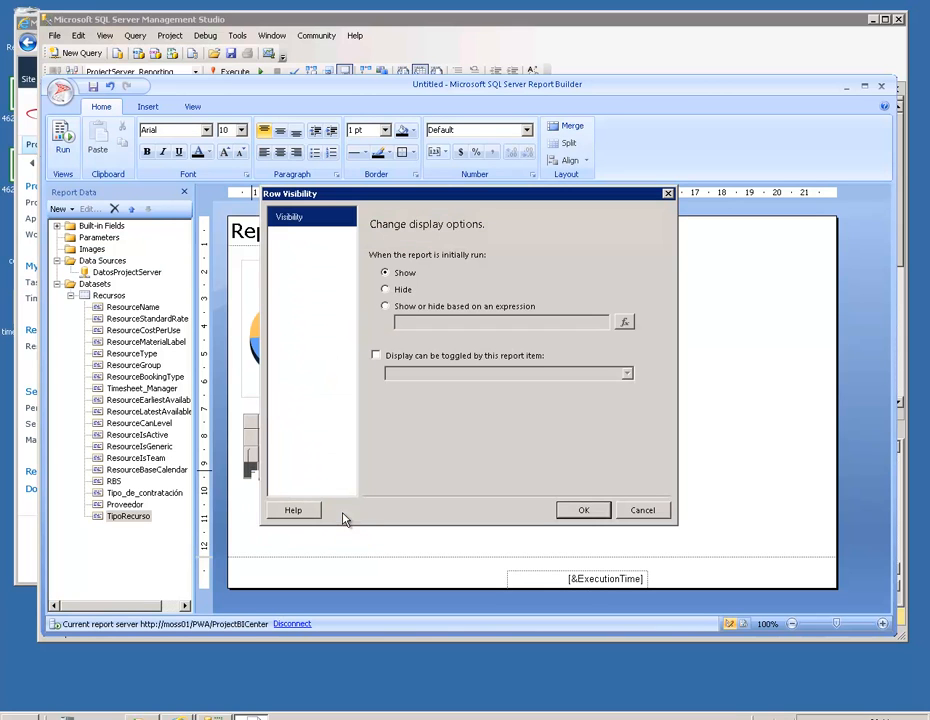
{"action": "left_click", "coordinate": [396, 290]}
{"action": "left_click", "coordinate": [400, 357]}
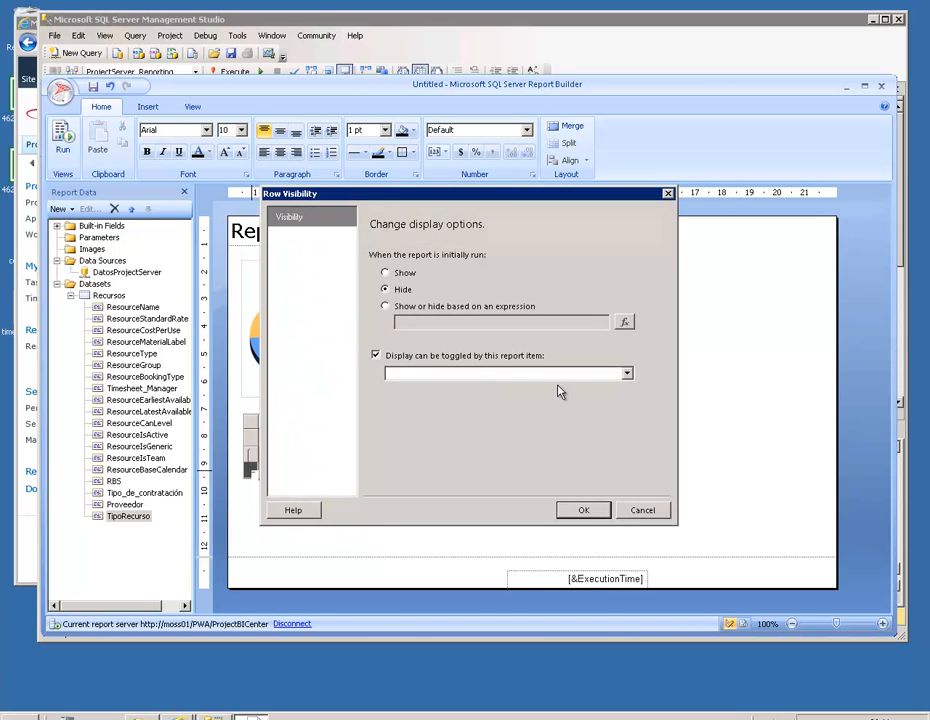
{"action": "left_click", "coordinate": [626, 374]}
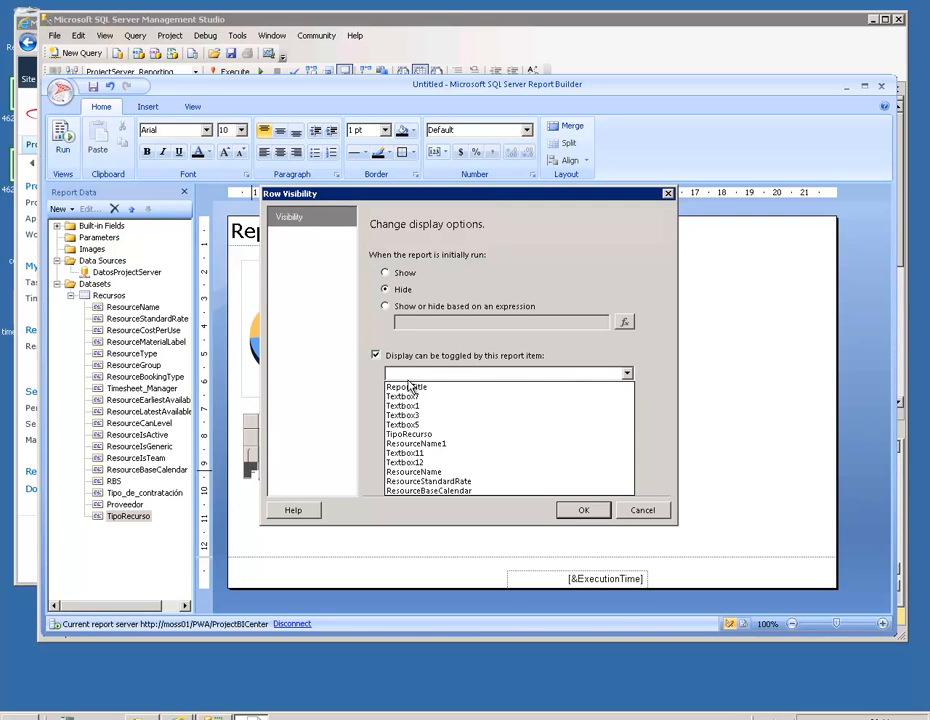
{"action": "left_click", "coordinate": [410, 434]}
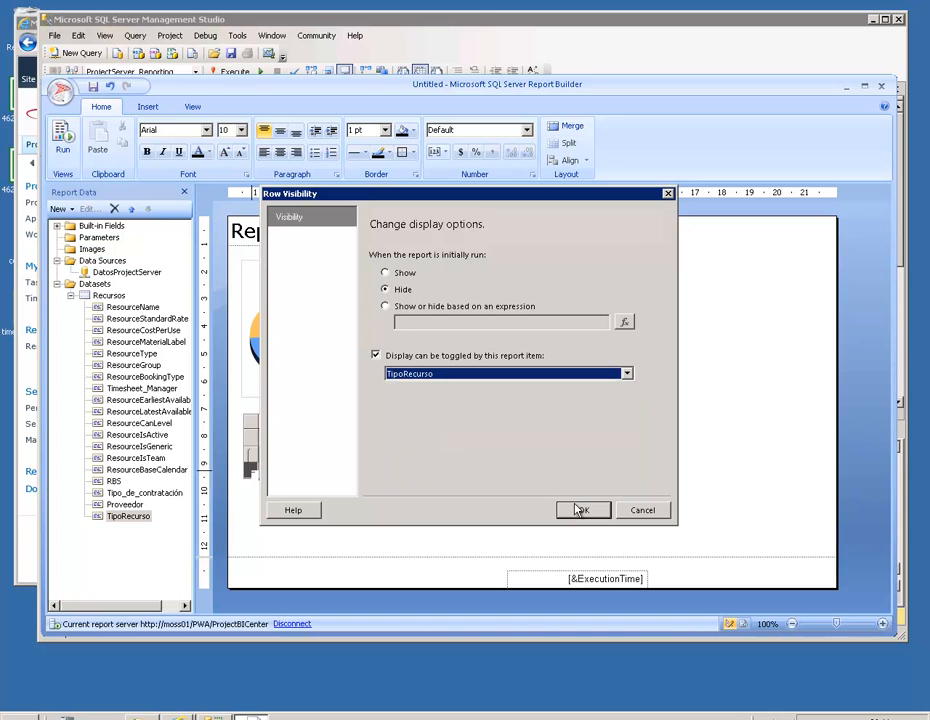
{"action": "left_click", "coordinate": [580, 511]}
- Widen the Tipo Recurso and Nombre del Recurso columns of the table
{"action": "left_click", "coordinate": [380, 421]}
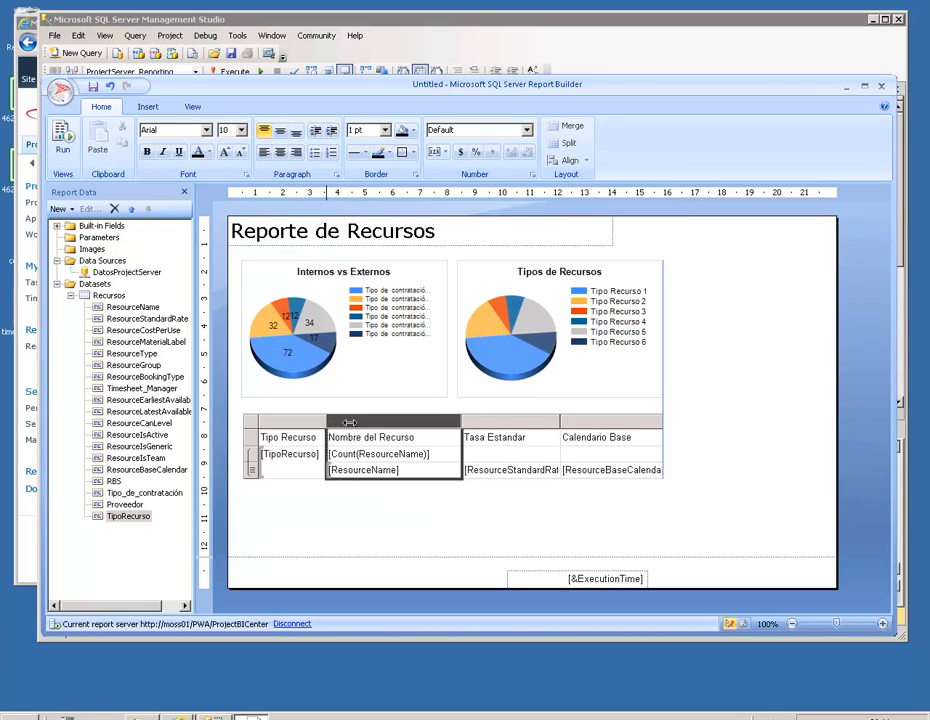
{"action": "left_click_drag", "start_coordinate": [500, 419], "coordinate": [549, 423]}
{"action": "left_click", "coordinate": [490, 438]}
- Run the report and expand the Trabajo group to view its resource details
{"action": "left_click", "coordinate": [63, 140]}
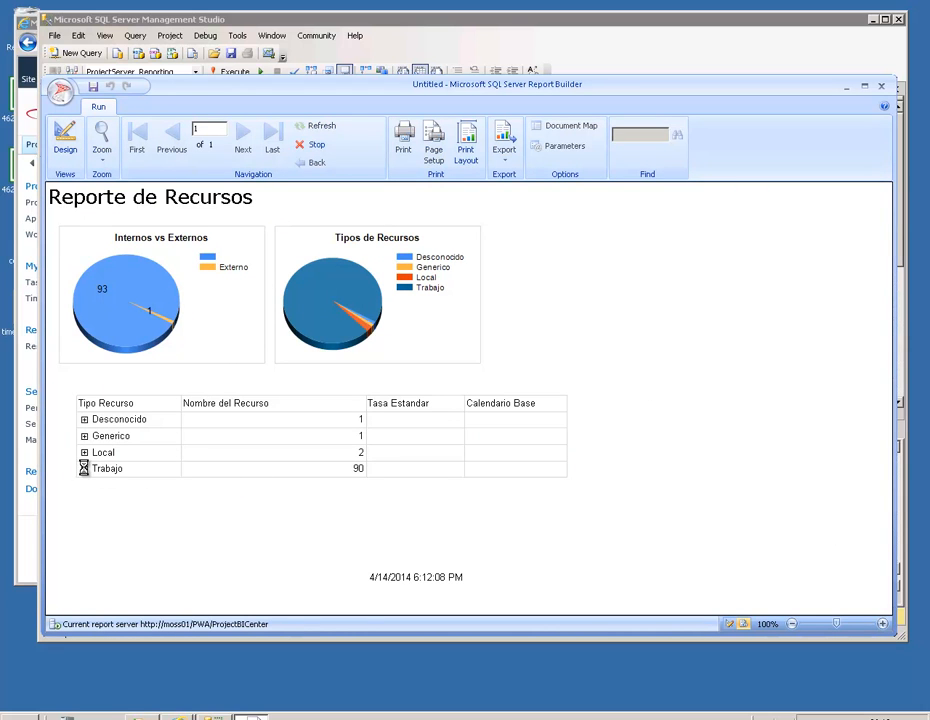
{"action": "left_click", "coordinate": [85, 470]}
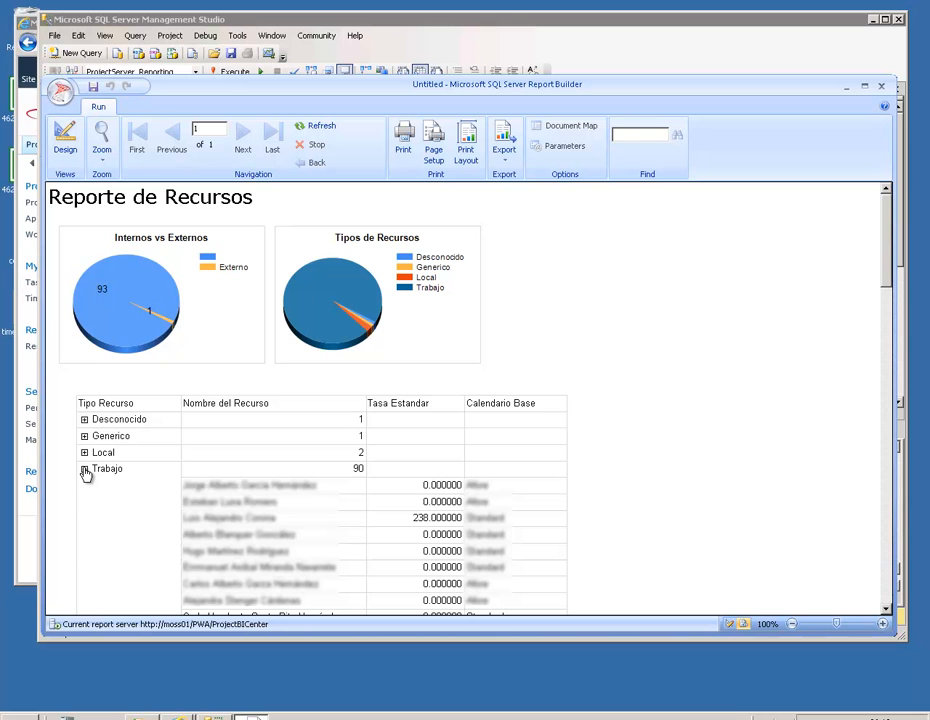